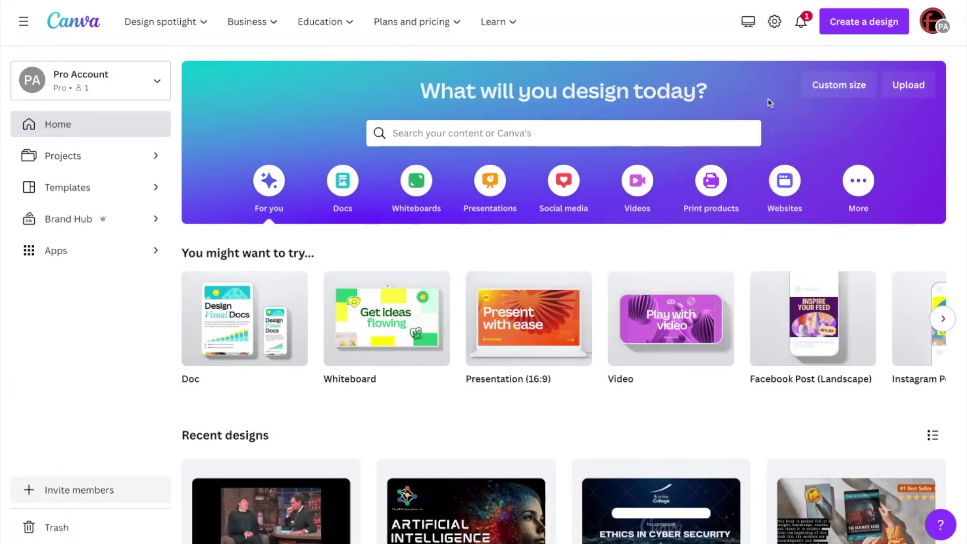
# Step: Open the Create a design dropdown on the Canva home page to see the design types
pyautogui.click(863, 28)
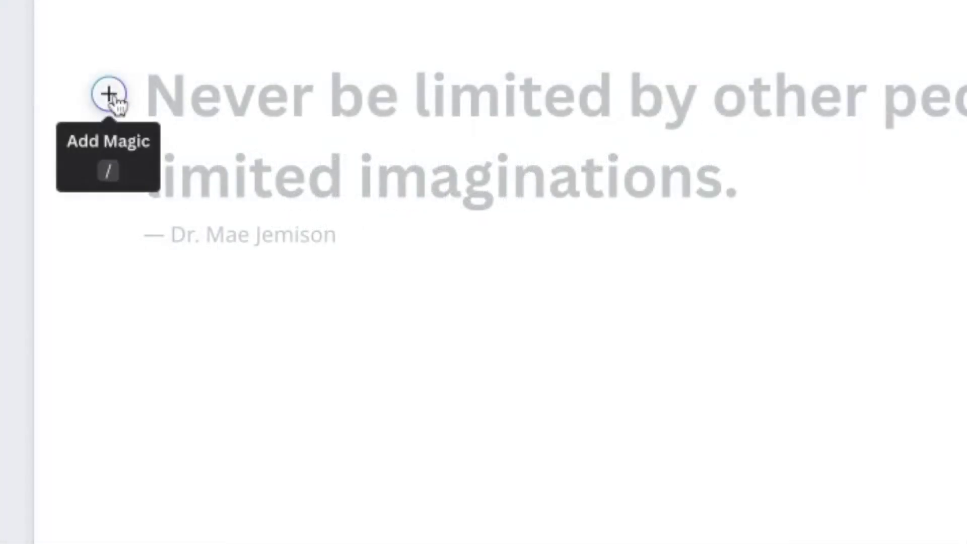
# Step: From the Add Magic menu beside the placeholder text, choose Magic Write
pyautogui.click(111, 96)
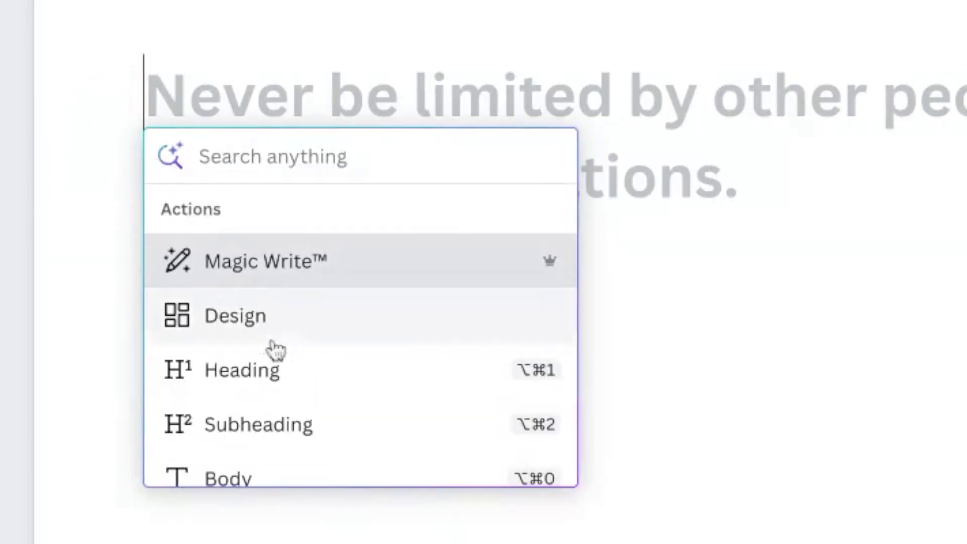
pyautogui.scroll(-10, 392, 370)
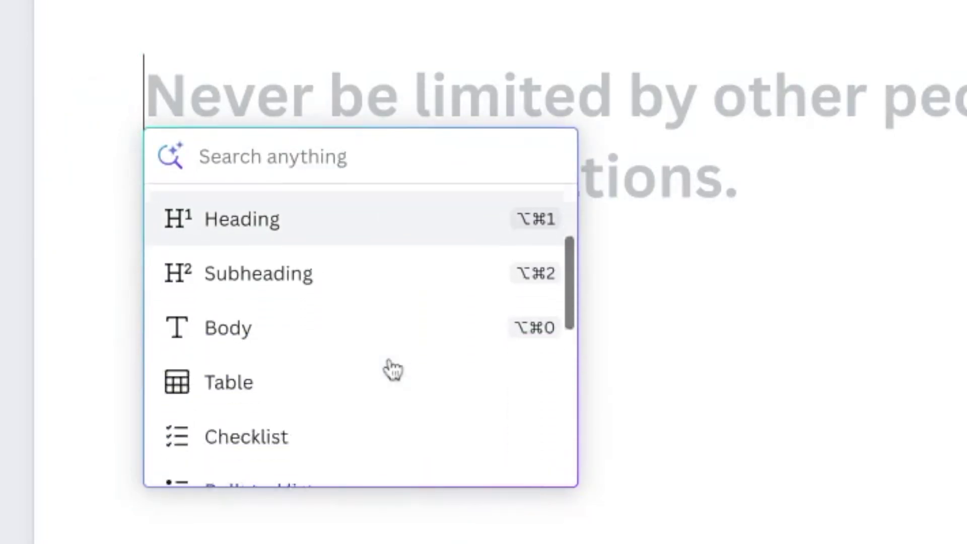
pyautogui.scroll(10, 341, 333)
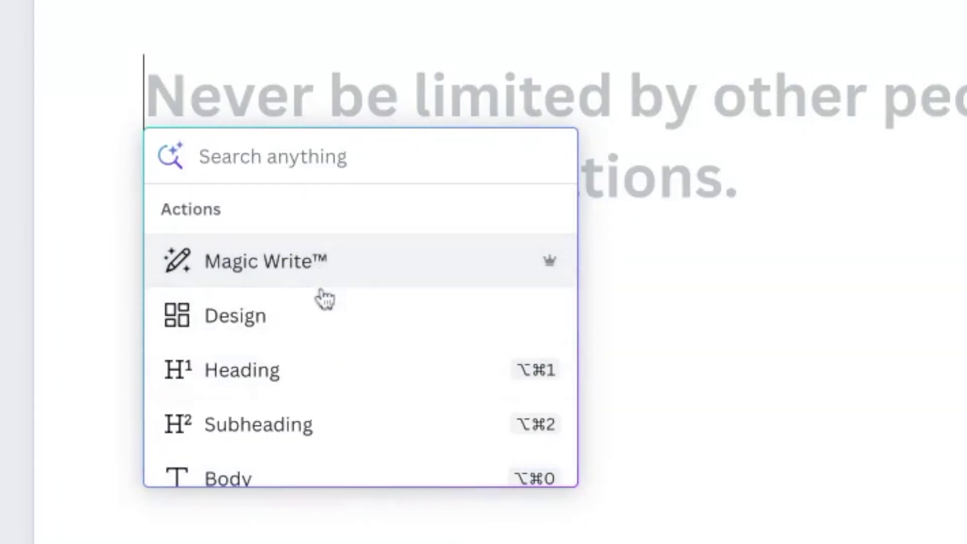
pyautogui.scroll(-2, 352, 431)
pyautogui.scroll(-4, 350, 432)
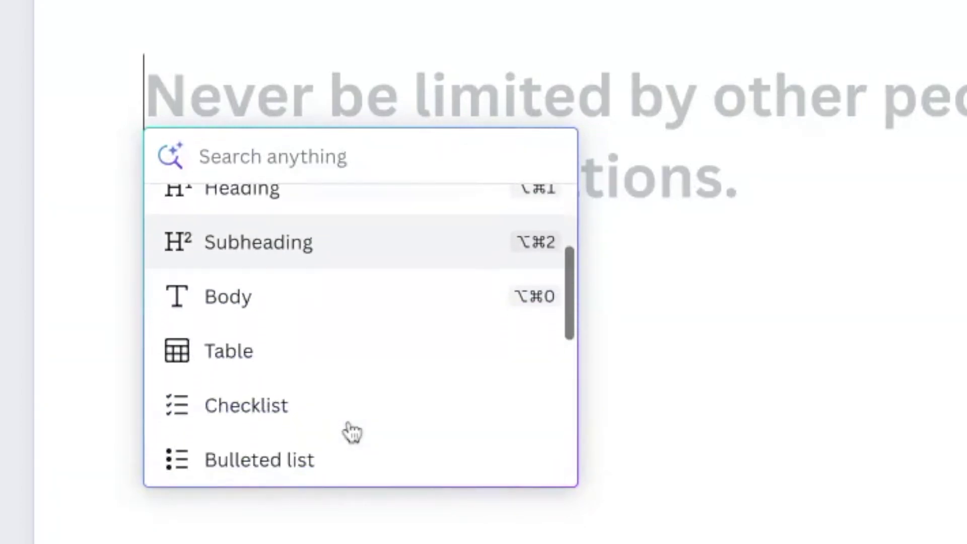
pyautogui.scroll(5, 350, 431)
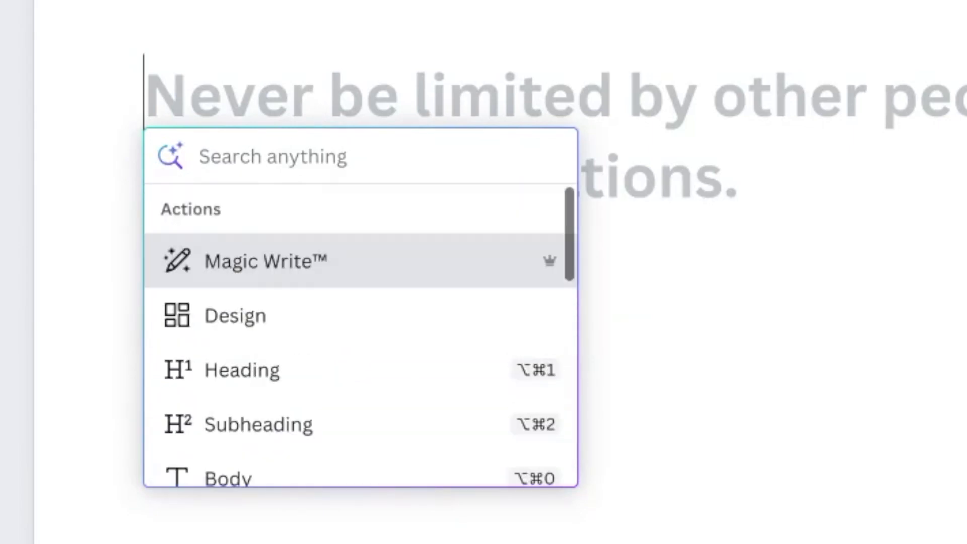
pyautogui.click(336, 273)
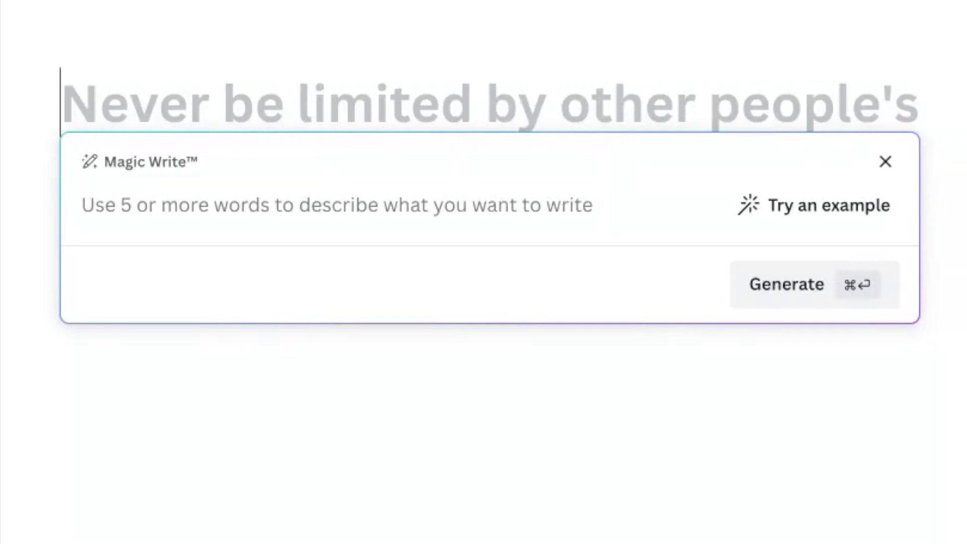
# Step: Prompt Magic Write with 'Write about the importance of the Apollo space missions' and generate
pyautogui.write('Write')
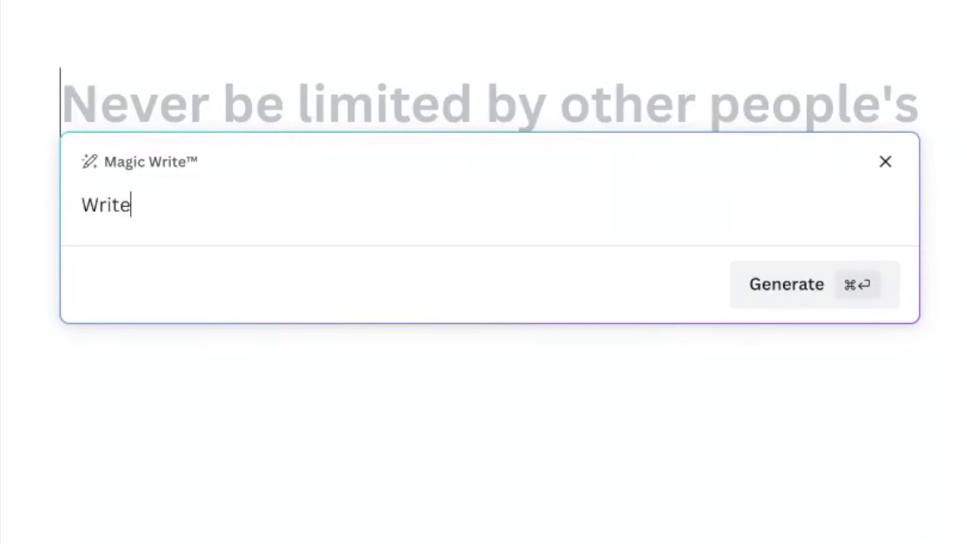
pyautogui.write(' about')
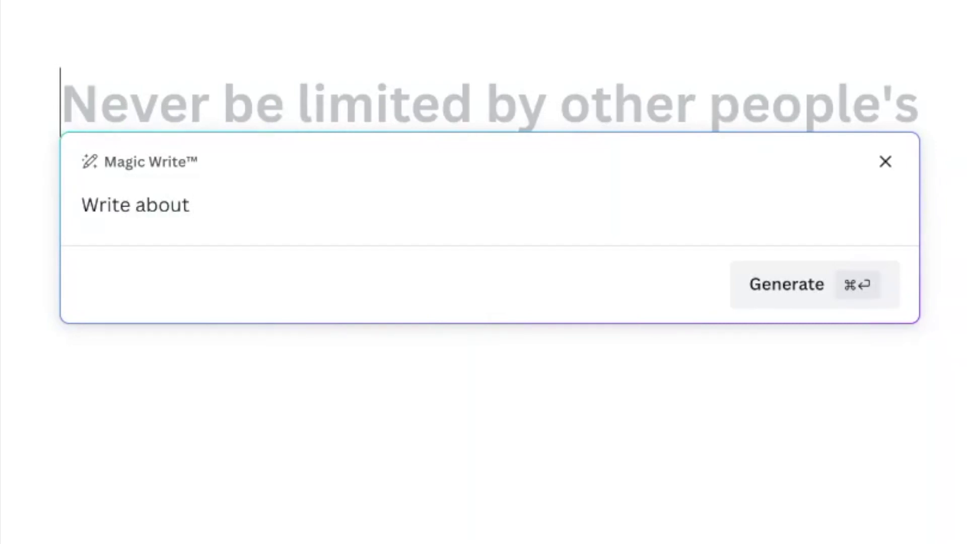
pyautogui.write(' the import')
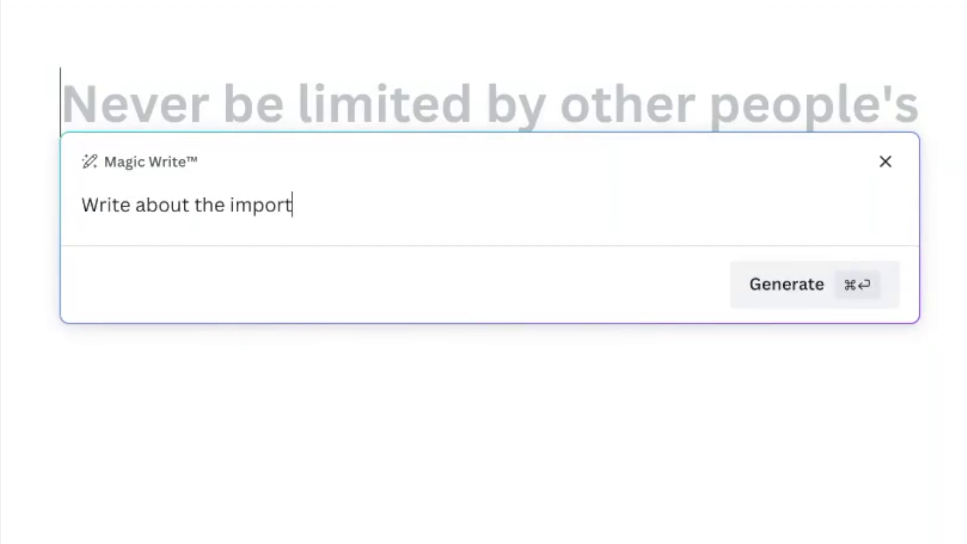
pyautogui.write('ance of the Apoo')
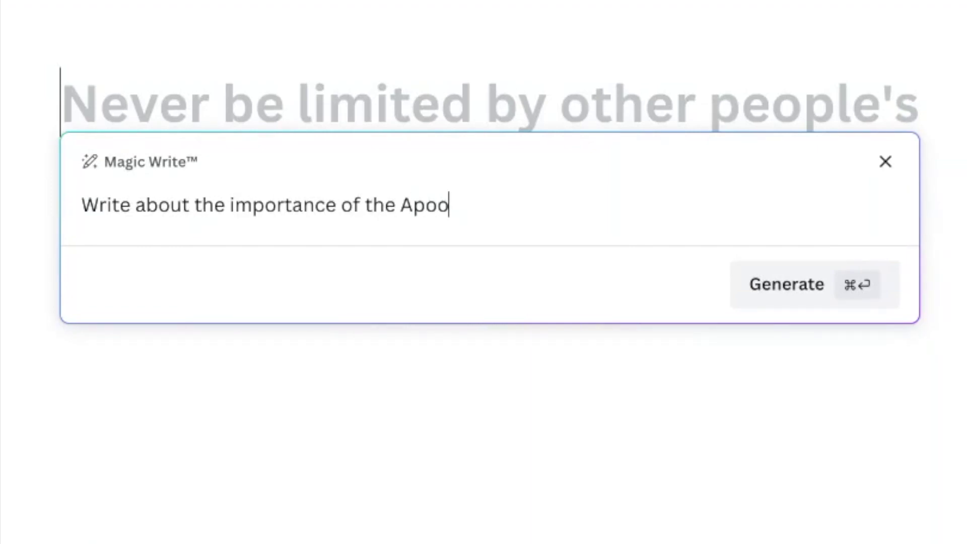
pyautogui.press('BackSpace')
pyautogui.write('llo space mi')
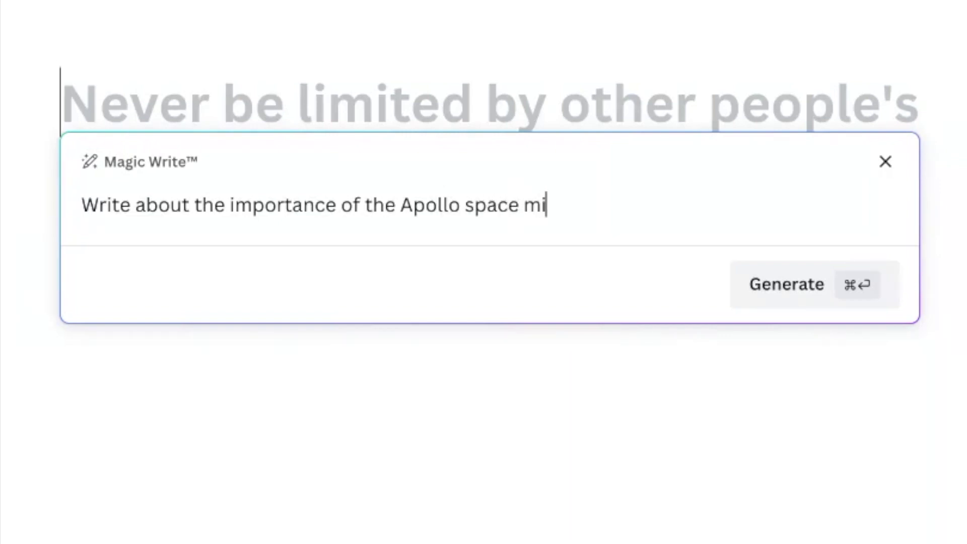
pyautogui.write('ssions')
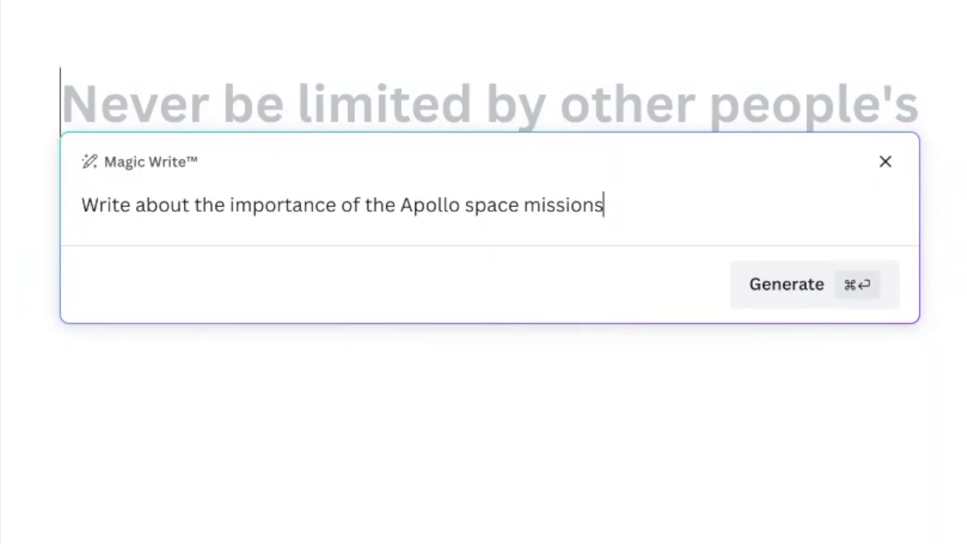
pyautogui.click(766, 280)
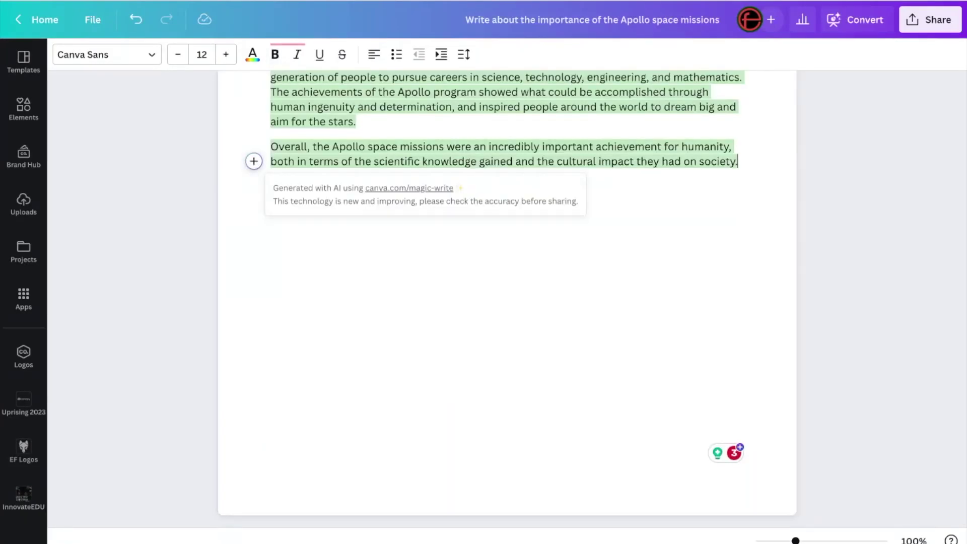
# Step: Retitle the essay 'The Importance of the Apollo Space Missions' with capitalised Space and Missions
pyautogui.scroll(6, 602, 243)
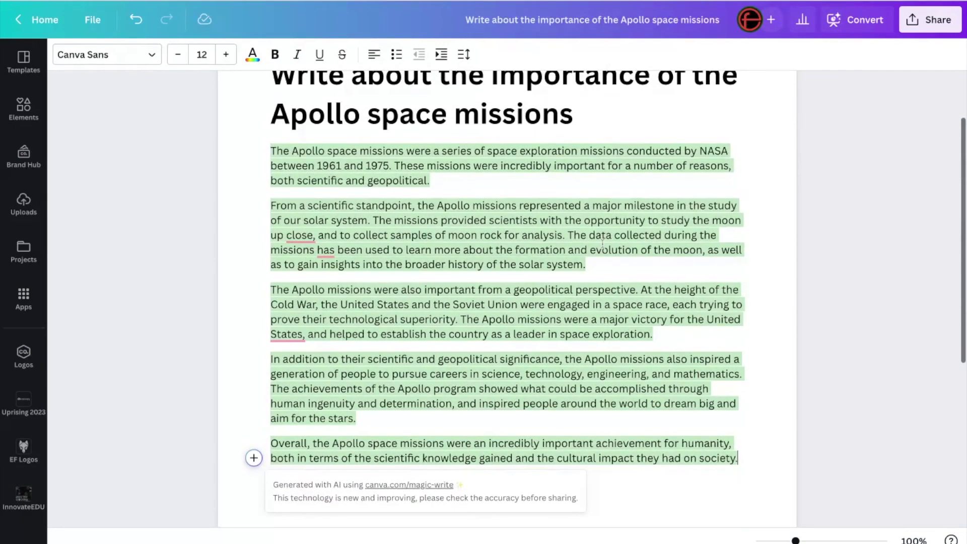
pyautogui.scroll(1, 602, 244)
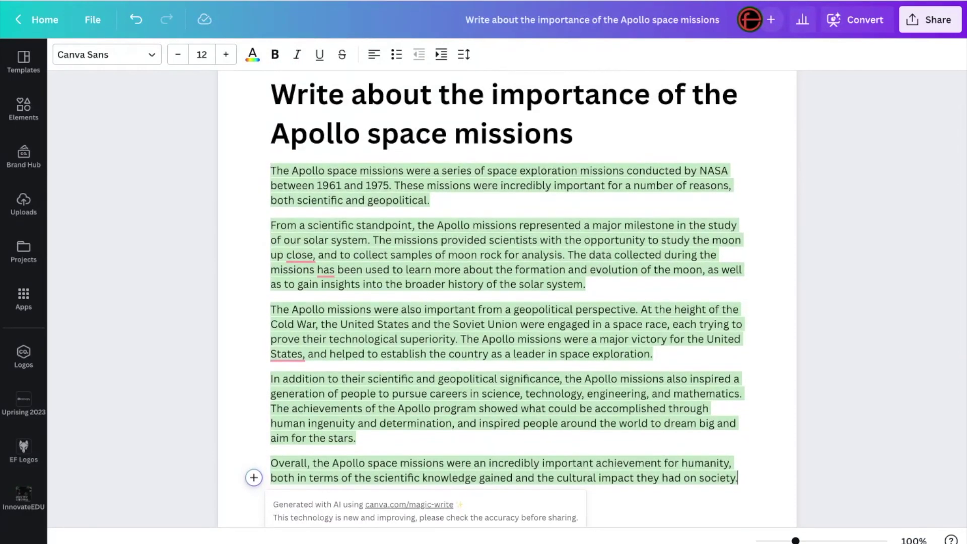
pyautogui.scroll(2, 602, 244)
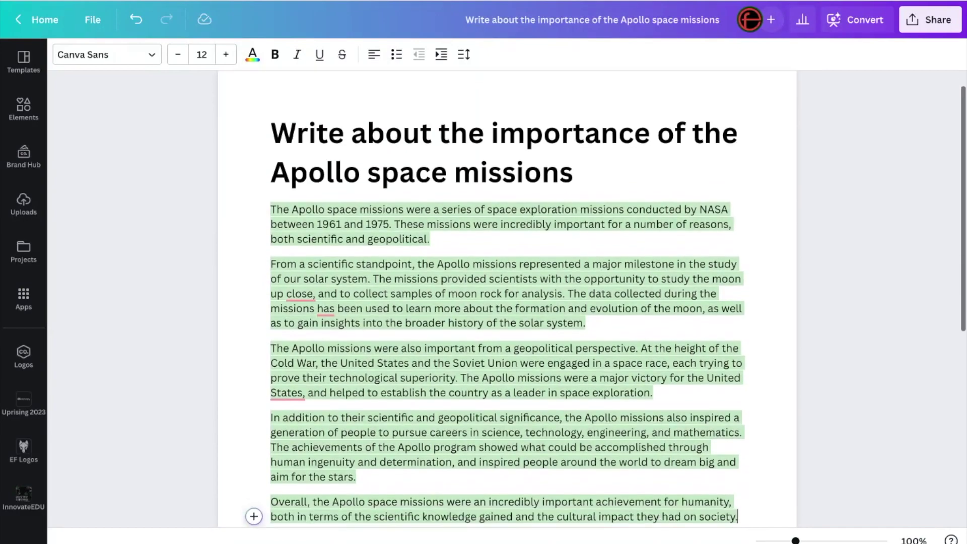
pyautogui.click(523, 182)
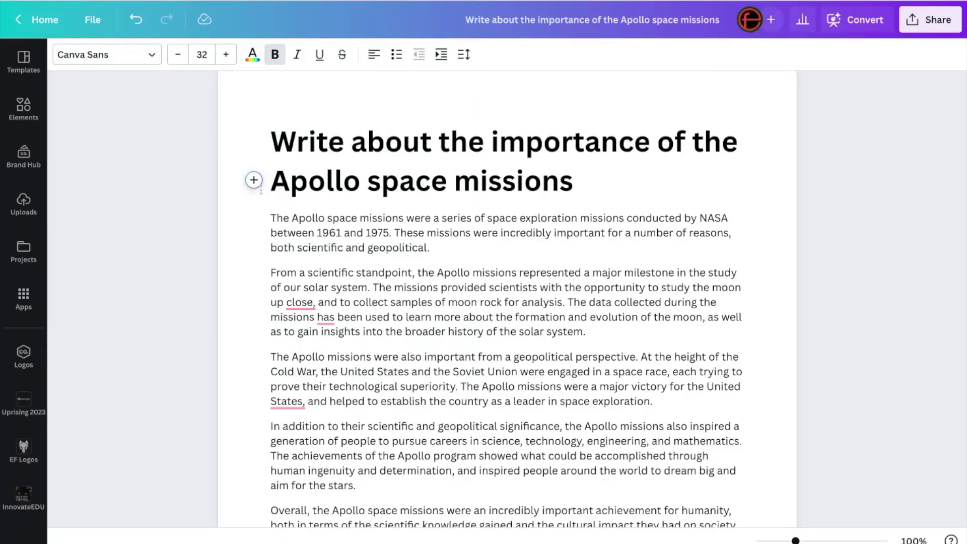
pyautogui.moveTo(271, 173); pyautogui.dragTo(272, 146)
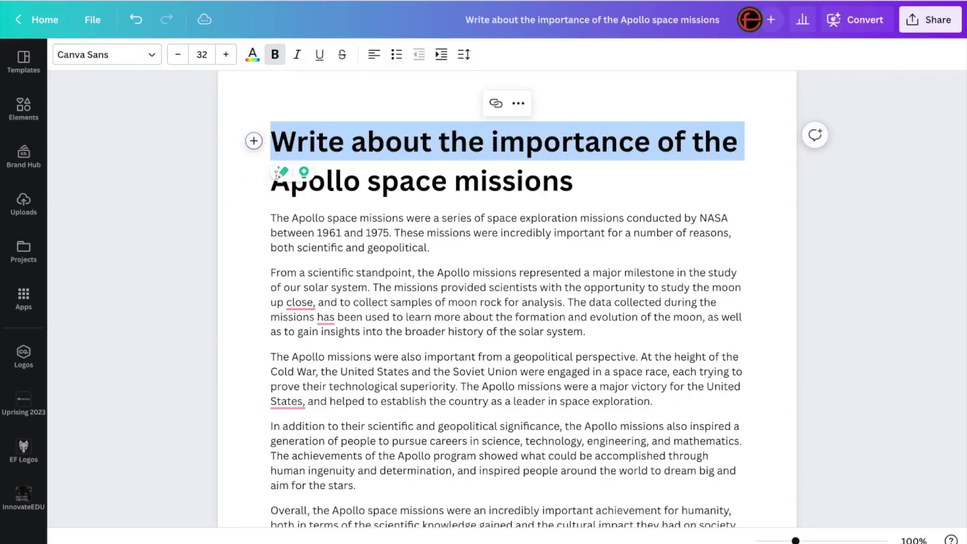
pyautogui.write('The Import')
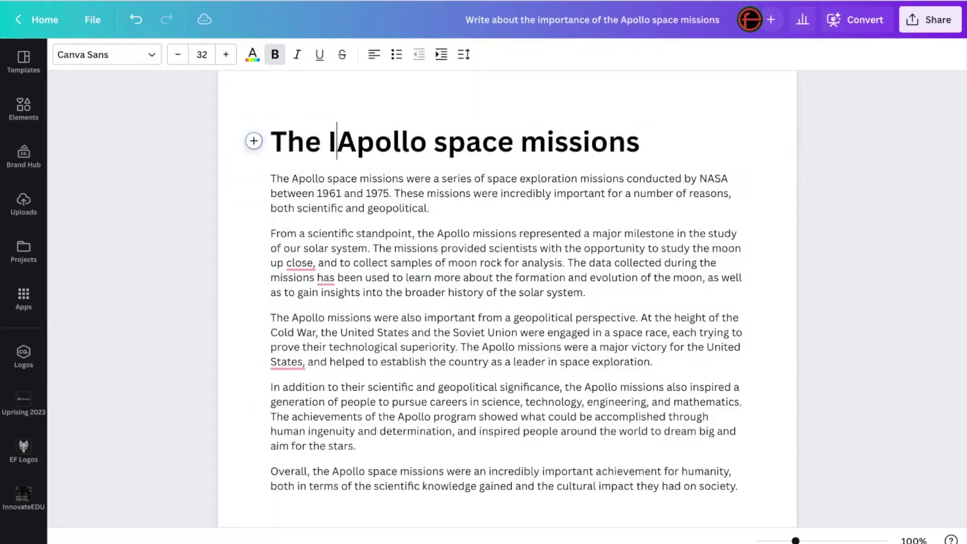
pyautogui.write('ance of the')
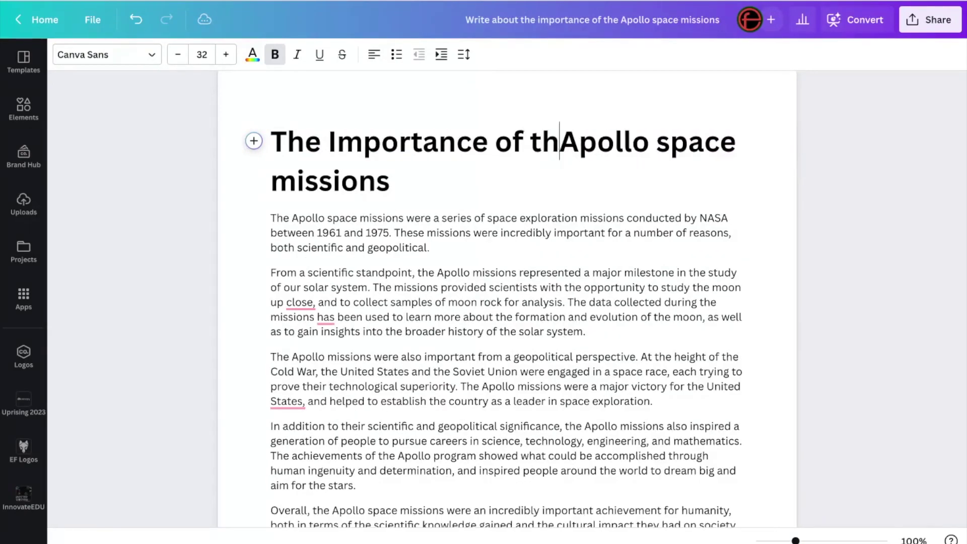
pyautogui.click(280, 181)
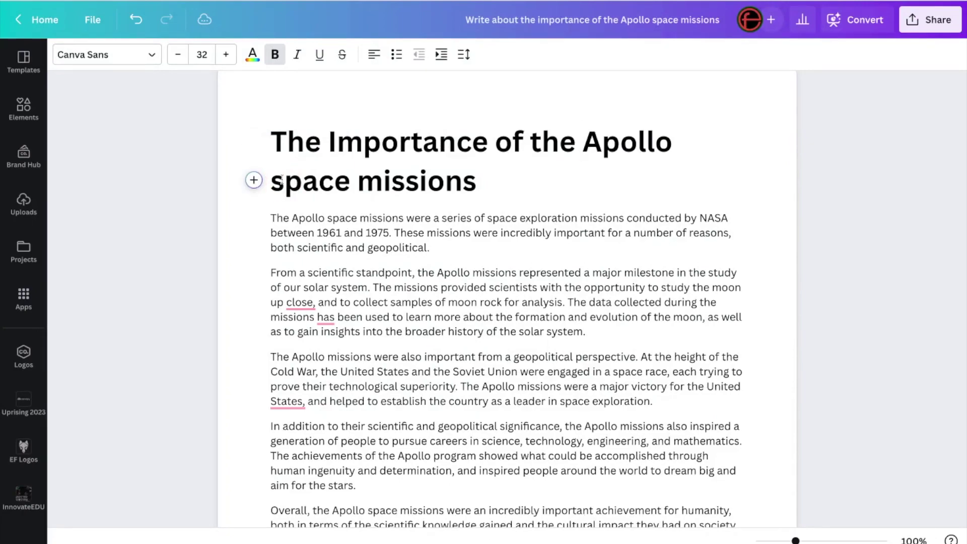
pyautogui.press('BackSpace')
pyautogui.write('S')
pyautogui.click(385, 180)
pyautogui.press('BackSpace')
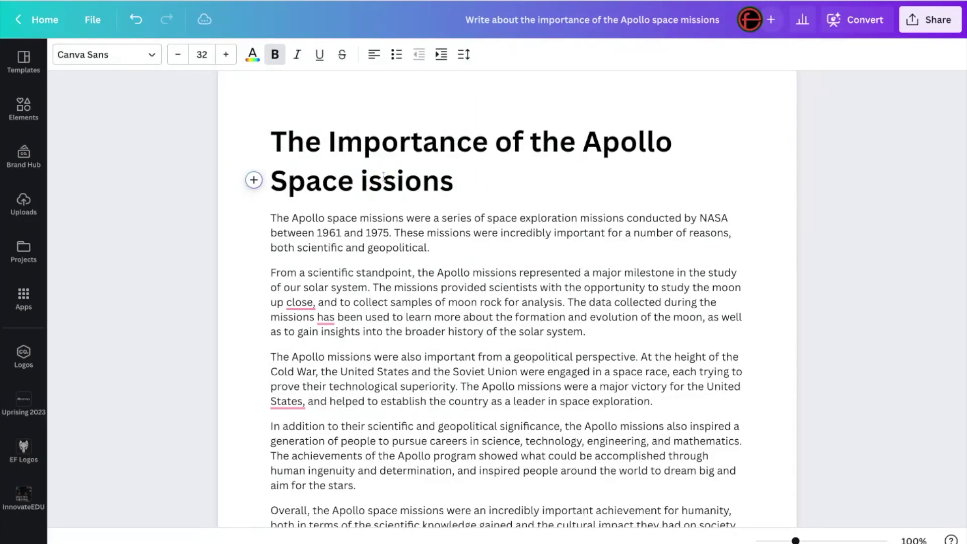
pyautogui.write('M')
pyautogui.click(724, 244)
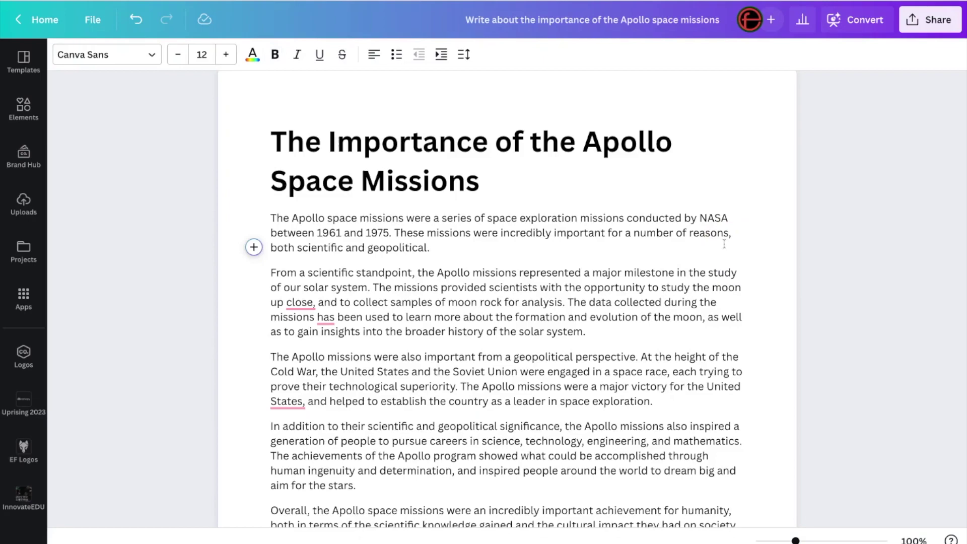
# Step: Scroll through the essay's paragraphs to review the generated text
pyautogui.scroll(-3, 507, 302)
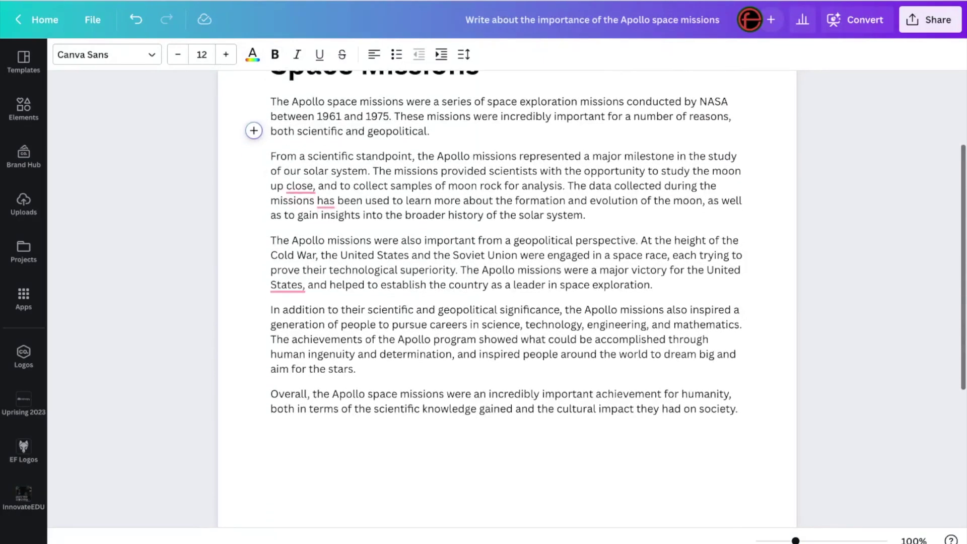
pyautogui.scroll(2, 506, 302)
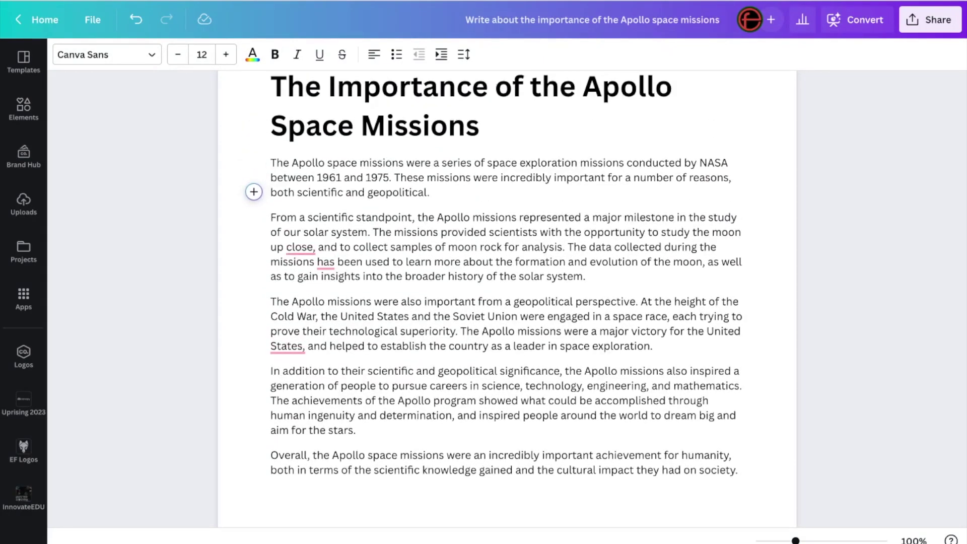
pyautogui.scroll(2, 506, 302)
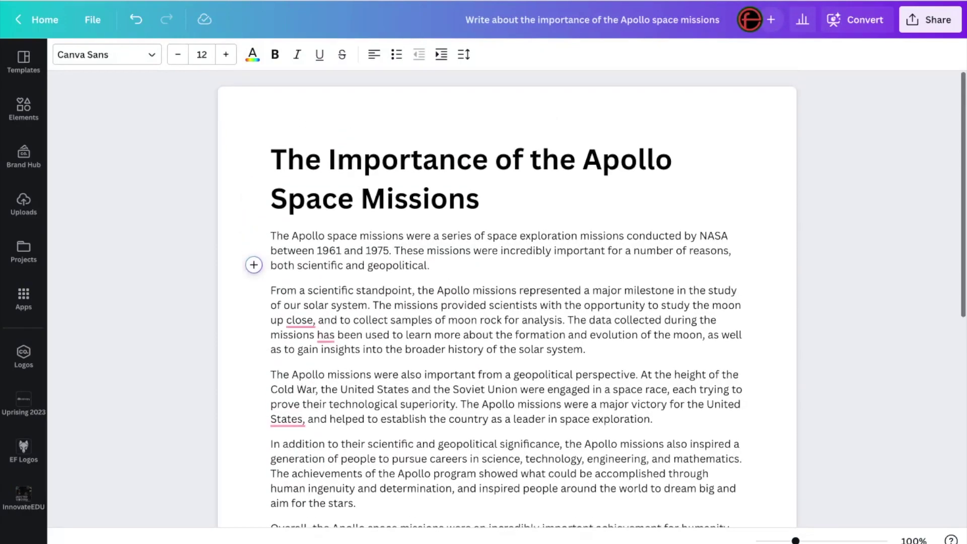
pyautogui.scroll(-2, 848, 271)
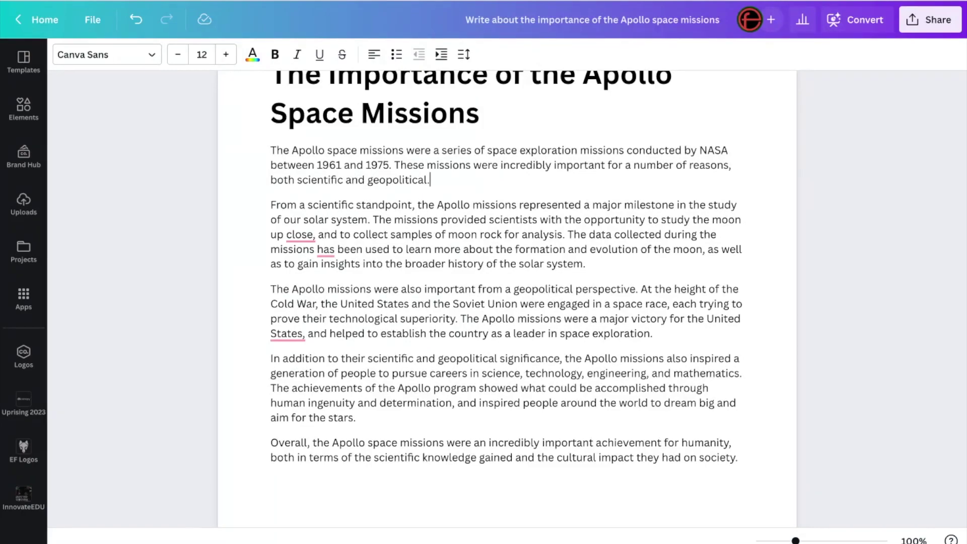
pyautogui.scroll(1, 506, 302)
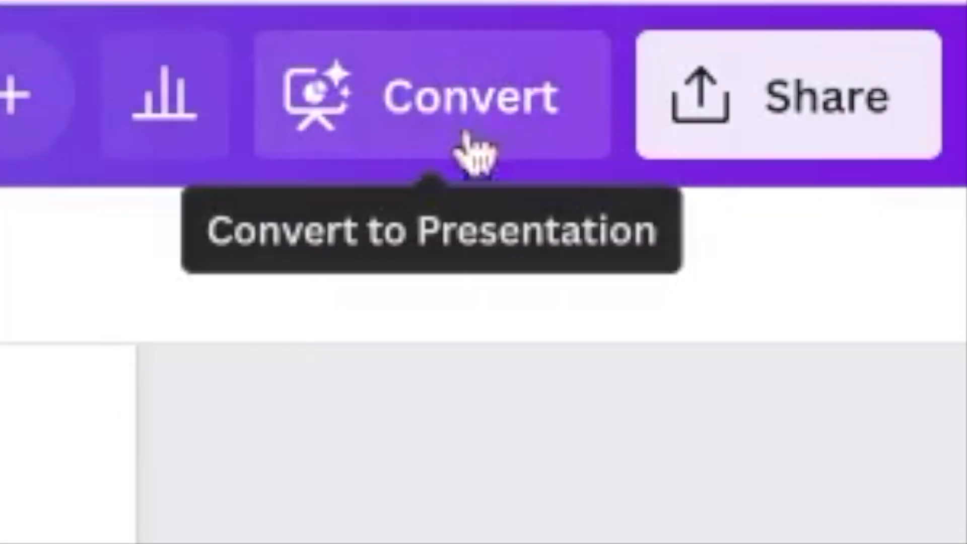
# Step: Convert the essay into a presentation using the blue template style with white squiggle accents
pyautogui.click(438, 125)
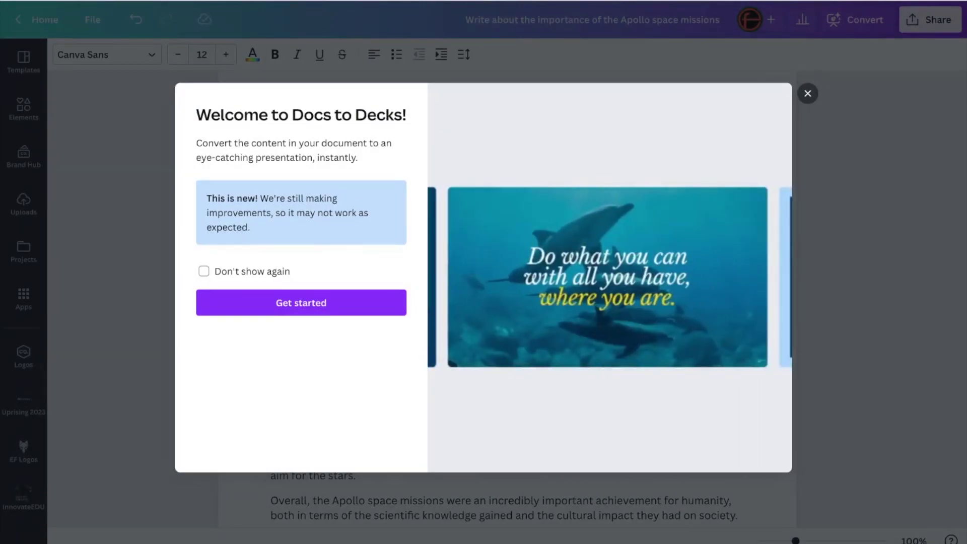
pyautogui.click(298, 311)
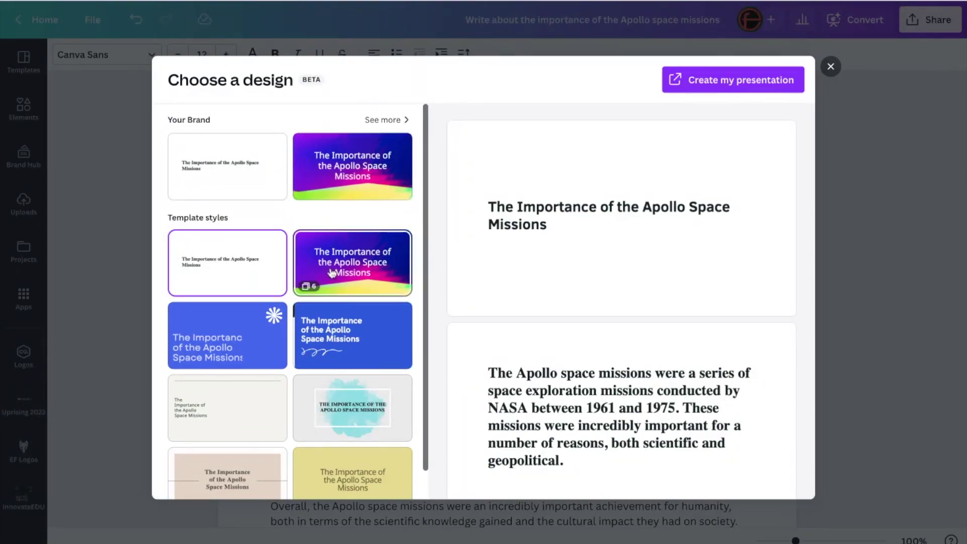
pyautogui.click(339, 335)
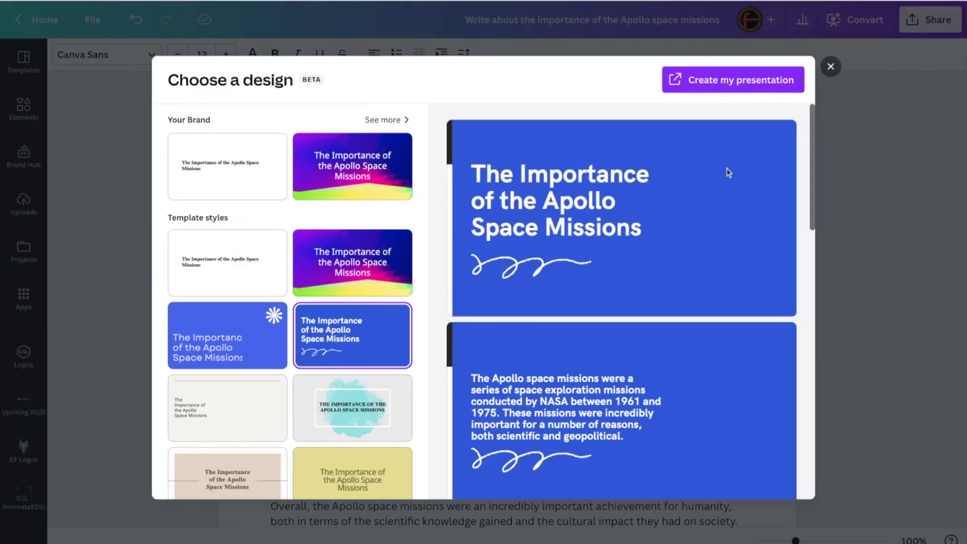
pyautogui.click(736, 84)
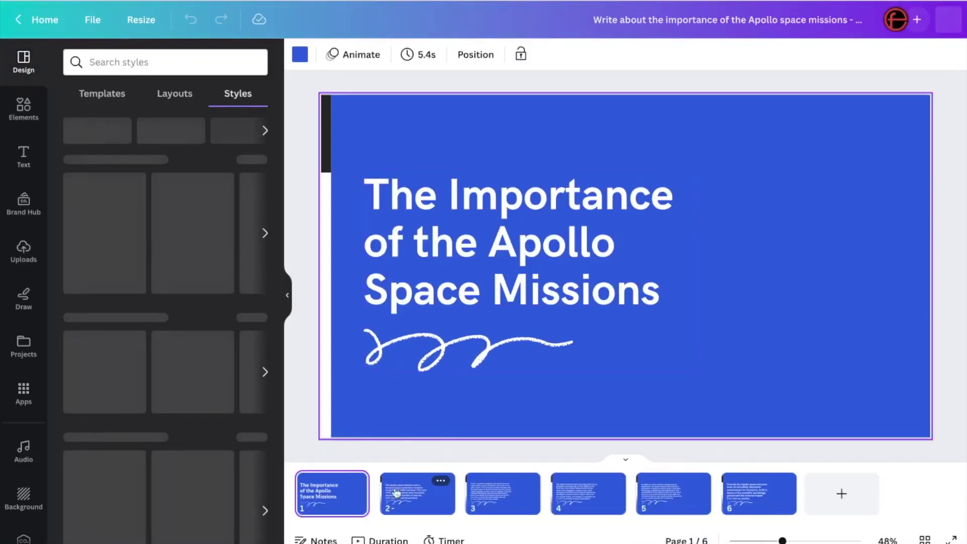
# Step: Page through the six slides of the blue Apollo deck, starting from the title slide
pyautogui.click(345, 506)
pyautogui.press('Right')
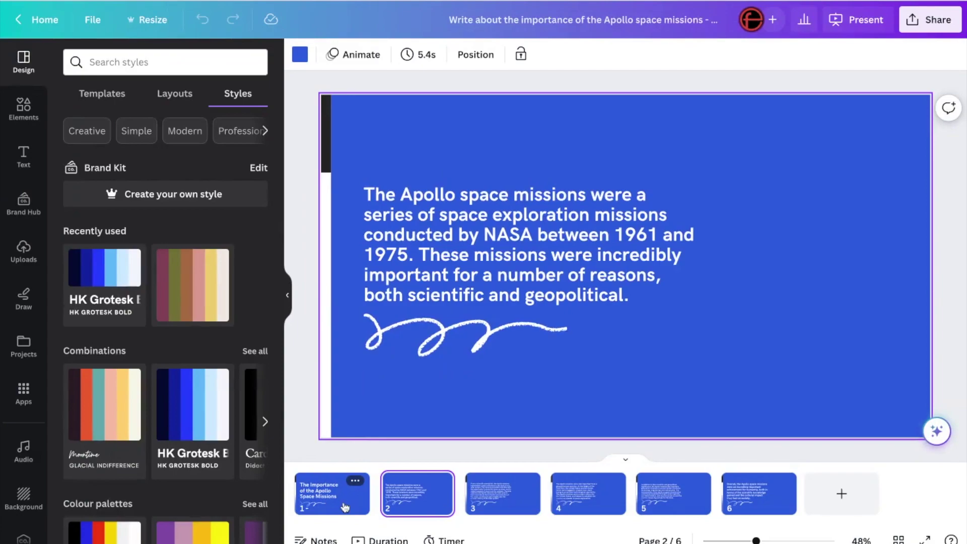
pyautogui.press('Right')
pyautogui.press('Right')
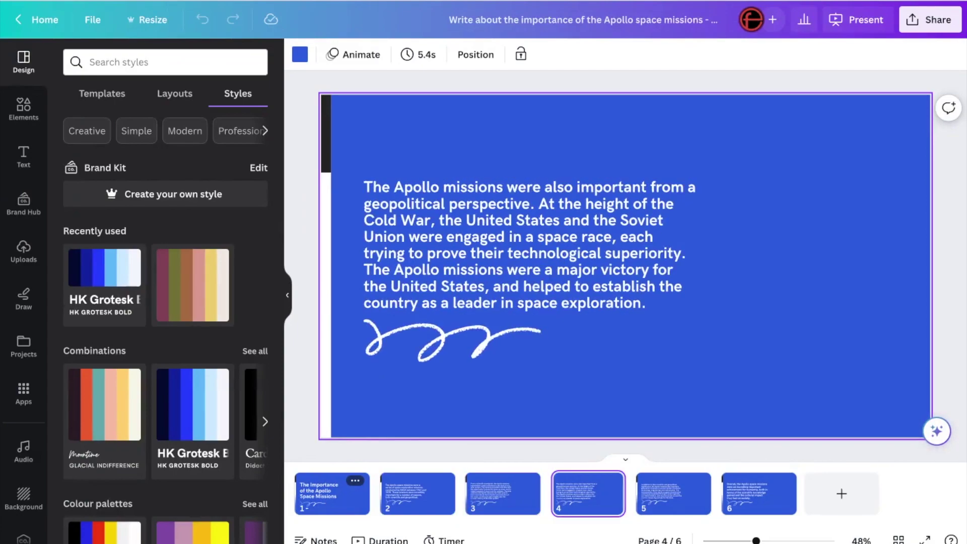
pyautogui.press('Right')
pyautogui.press('Right')
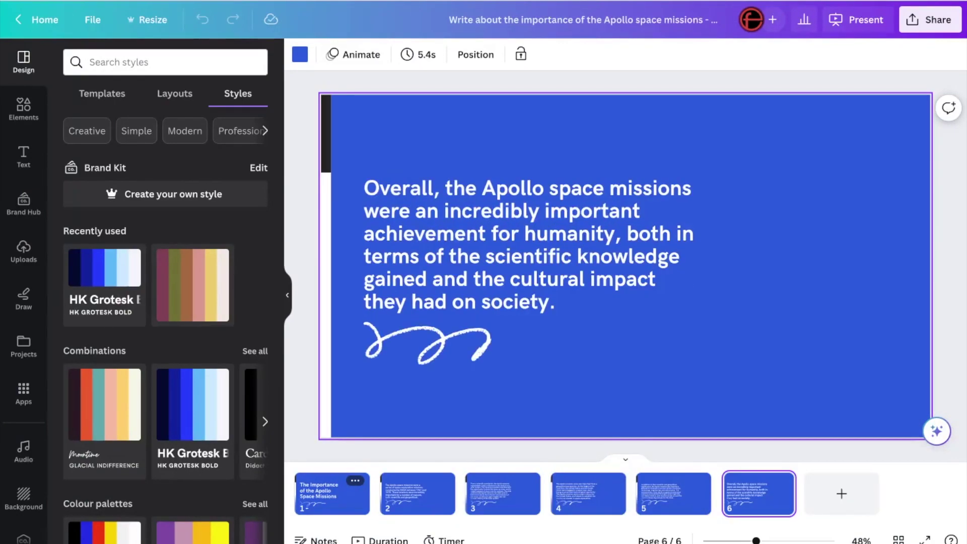
pyautogui.press('Left')
pyautogui.press('Left')
pyautogui.press('Left')
pyautogui.press('Left')
pyautogui.press('Left')
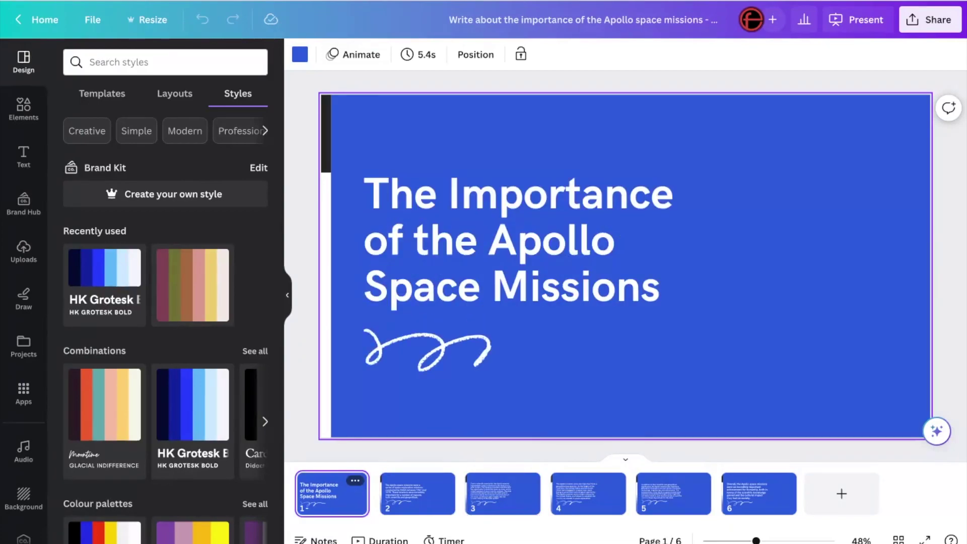
pyautogui.press('Right')
pyautogui.press('Right')
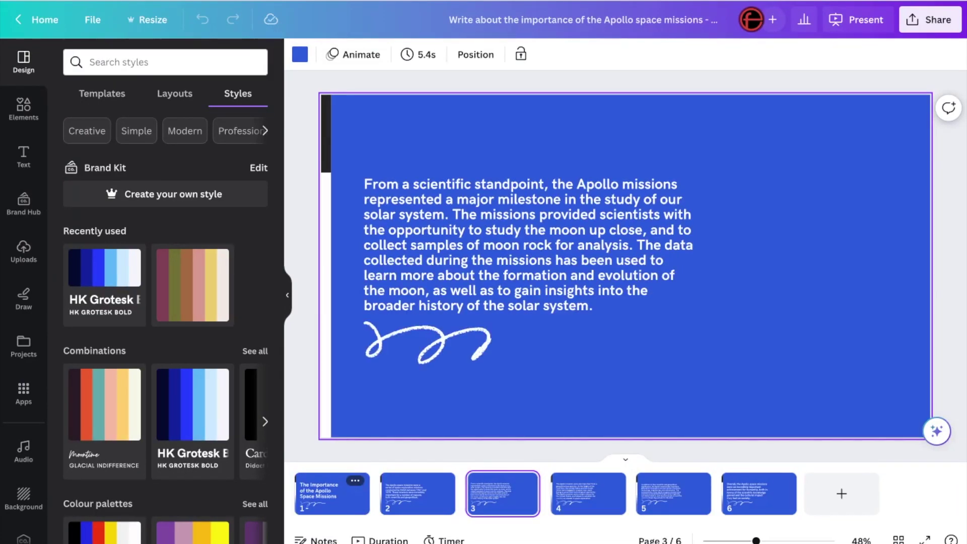
pyautogui.press('Right')
pyautogui.press('Right')
pyautogui.press('Right')
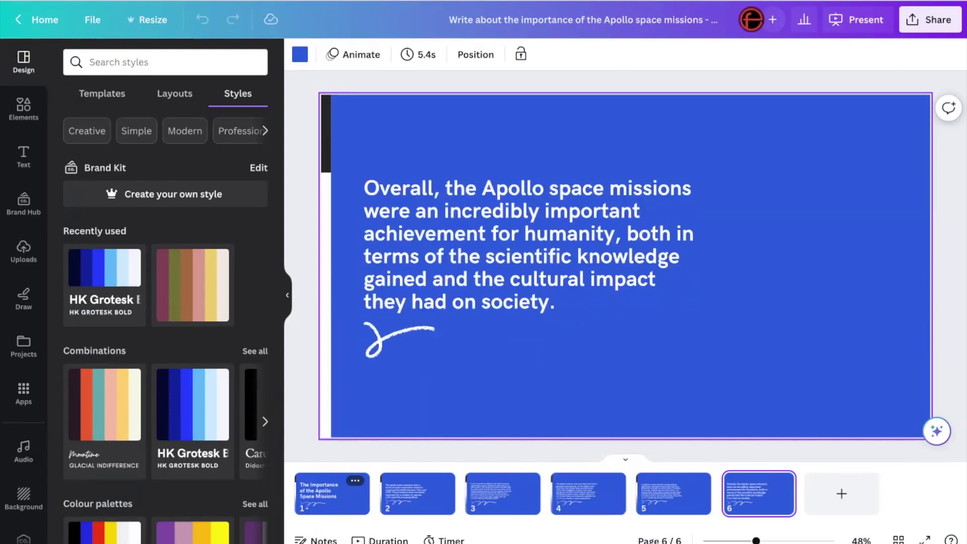
pyautogui.press('Left')
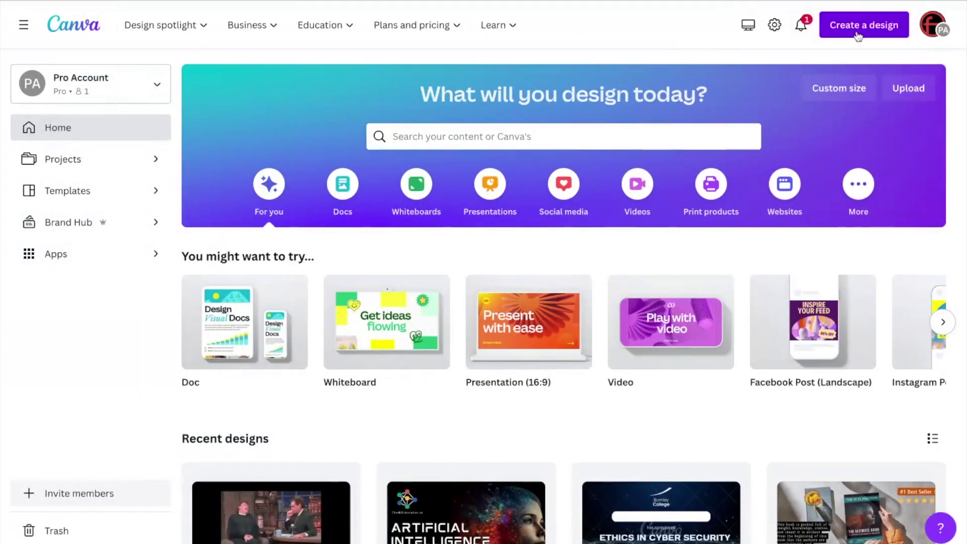
# Step: Start a new blank presentation and launch the Magic Design card
pyautogui.click(857, 34)
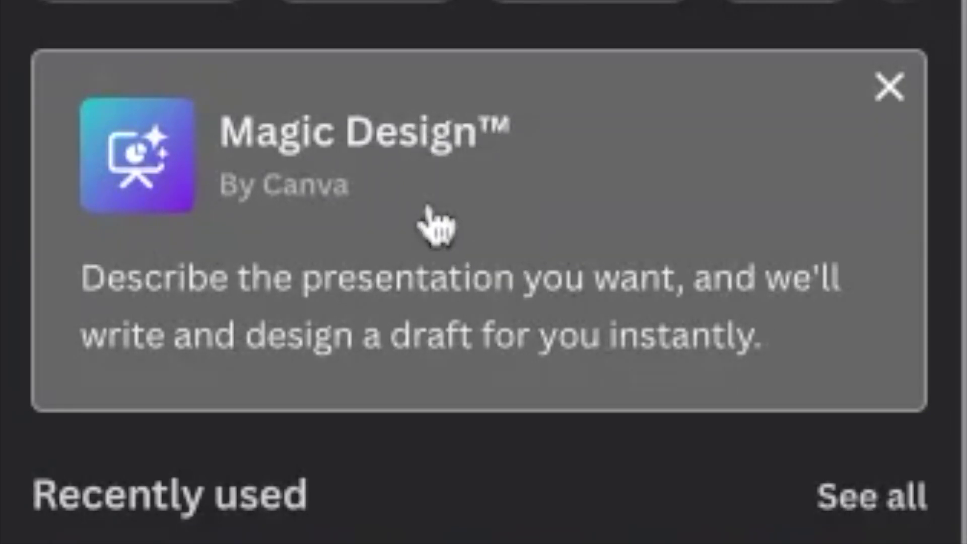
pyautogui.click(436, 196)
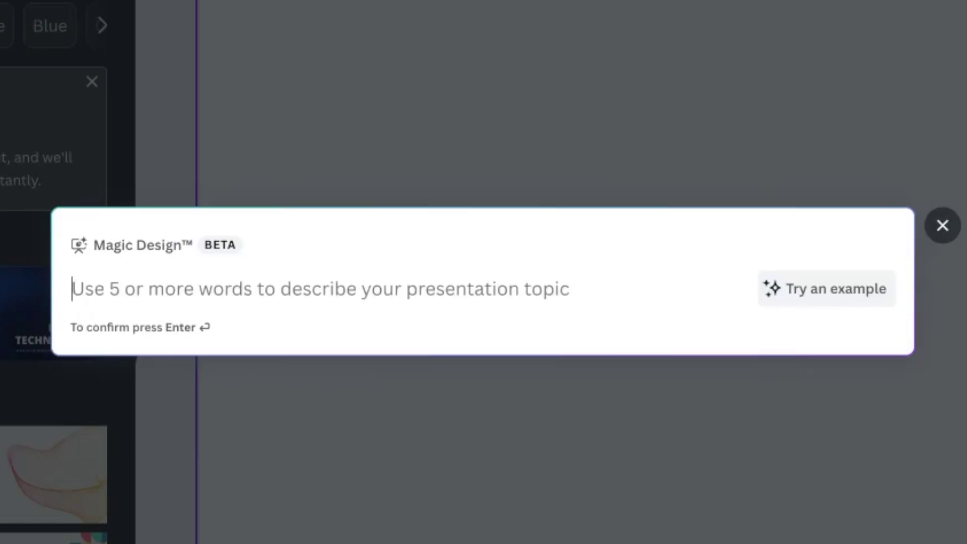
# Step: Submit 'The importance of the Apollo Space missions' as the Magic Design topic
pyautogui.write('The impor')
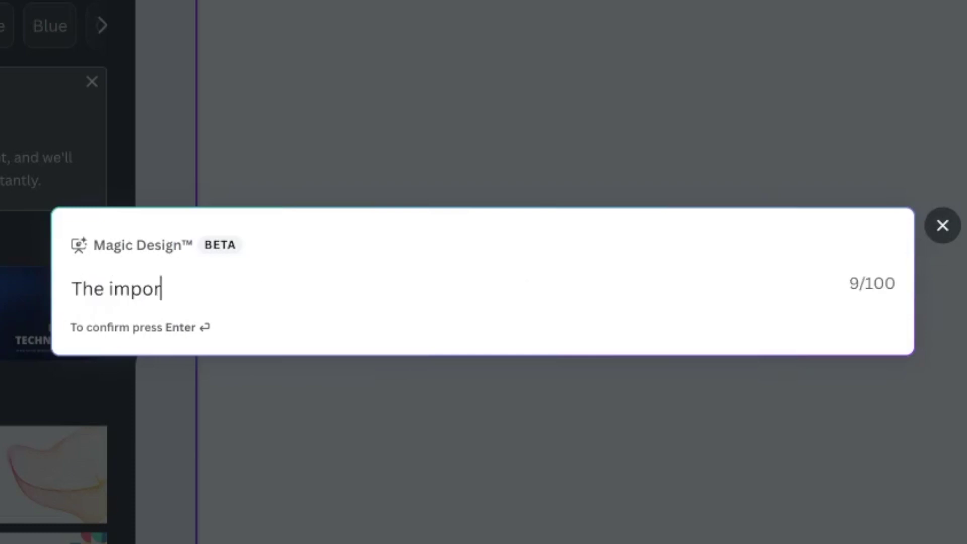
pyautogui.write('tance')
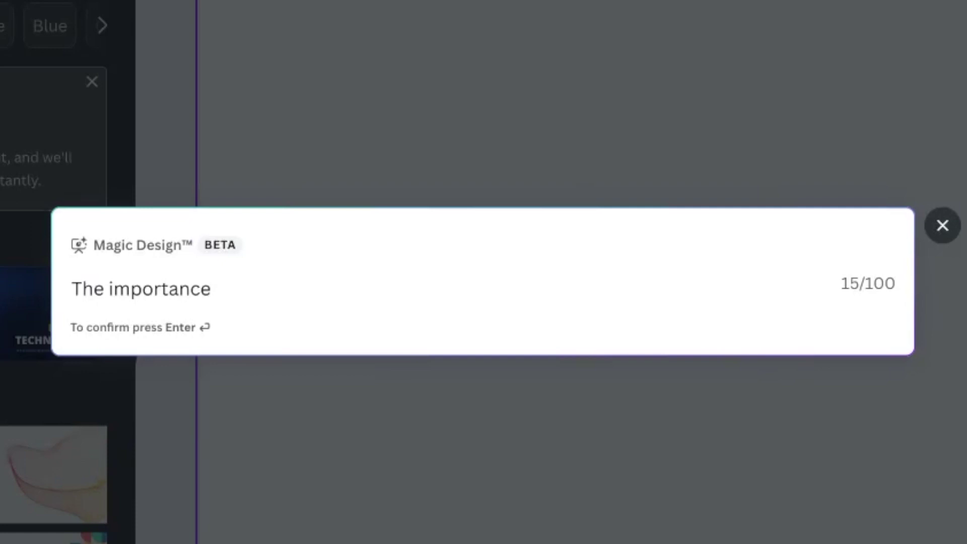
pyautogui.write('of the Apoll')
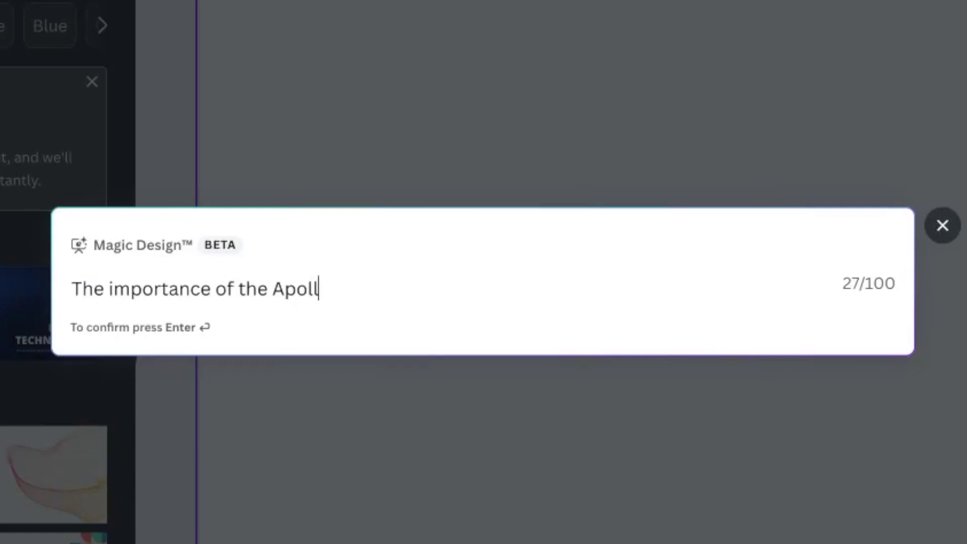
pyautogui.write('o Space ')
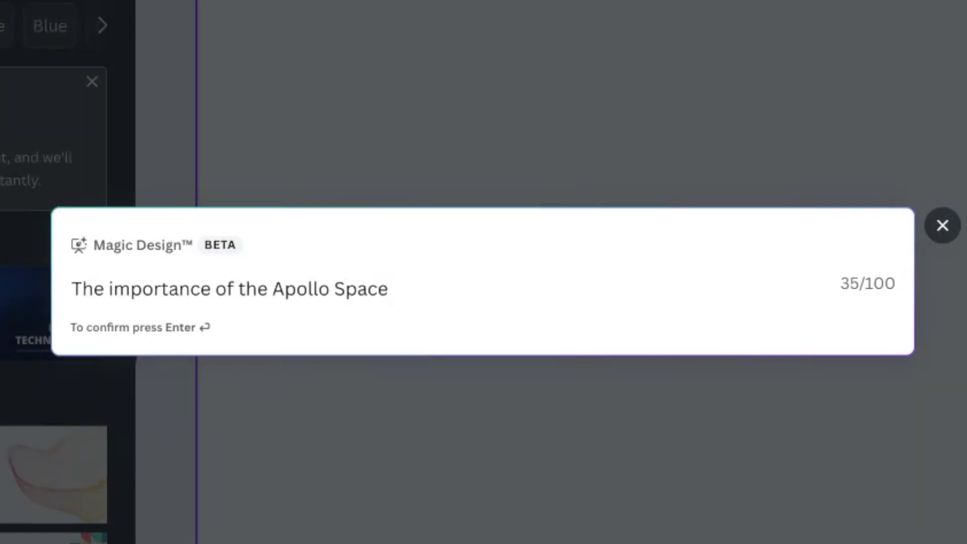
pyautogui.write('missions')
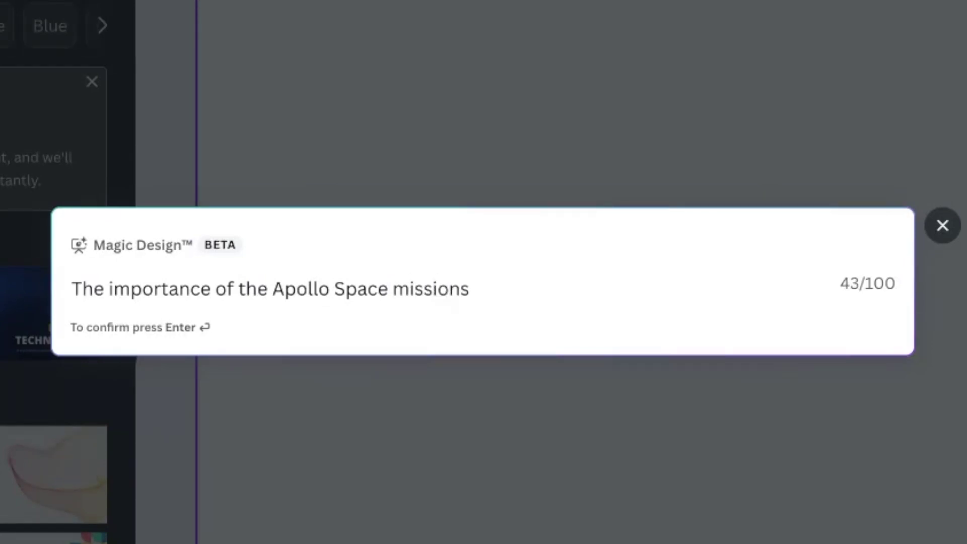
pyautogui.press('Return')
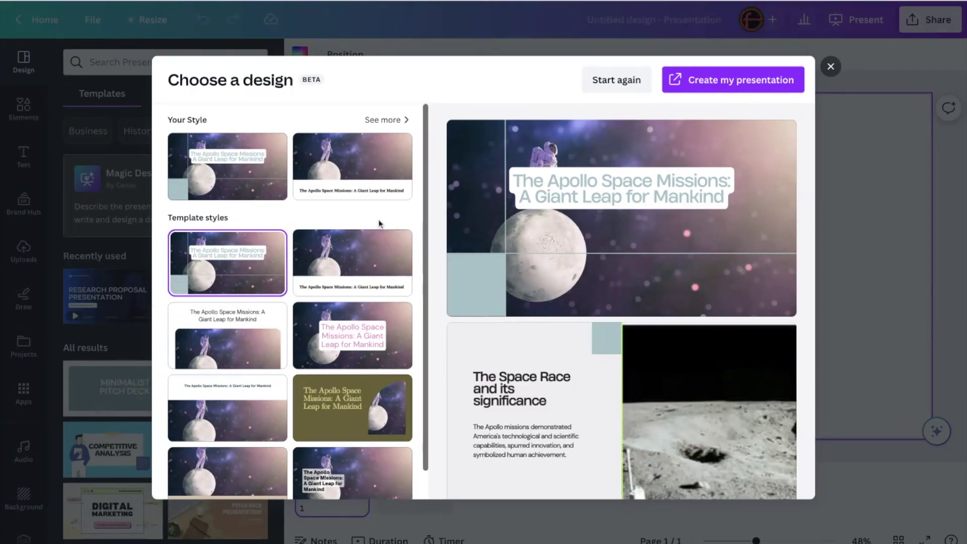
# Step: Choose the style with the white title band and create the presentation from it
pyautogui.scroll(-1, 330, 290)
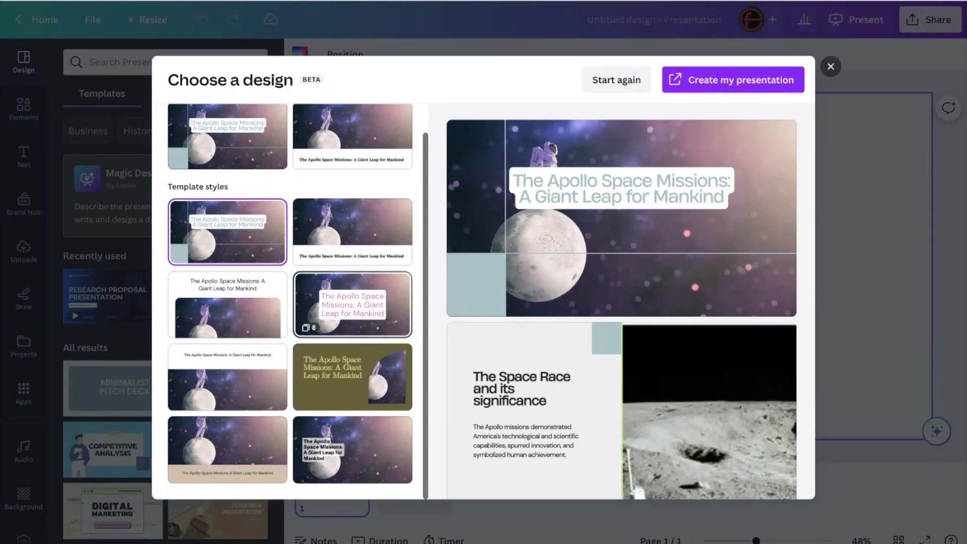
pyautogui.scroll(1, 331, 292)
pyautogui.click(383, 168)
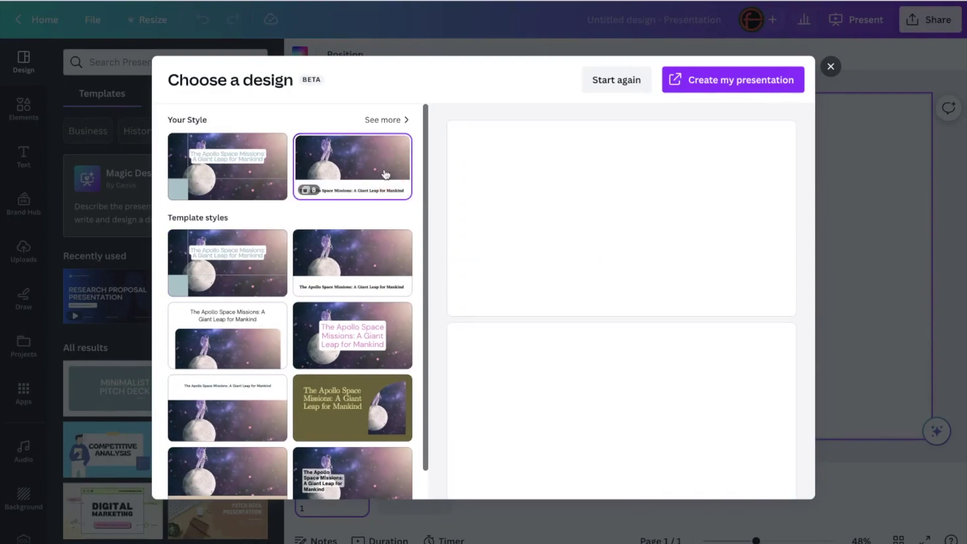
pyautogui.click(729, 86)
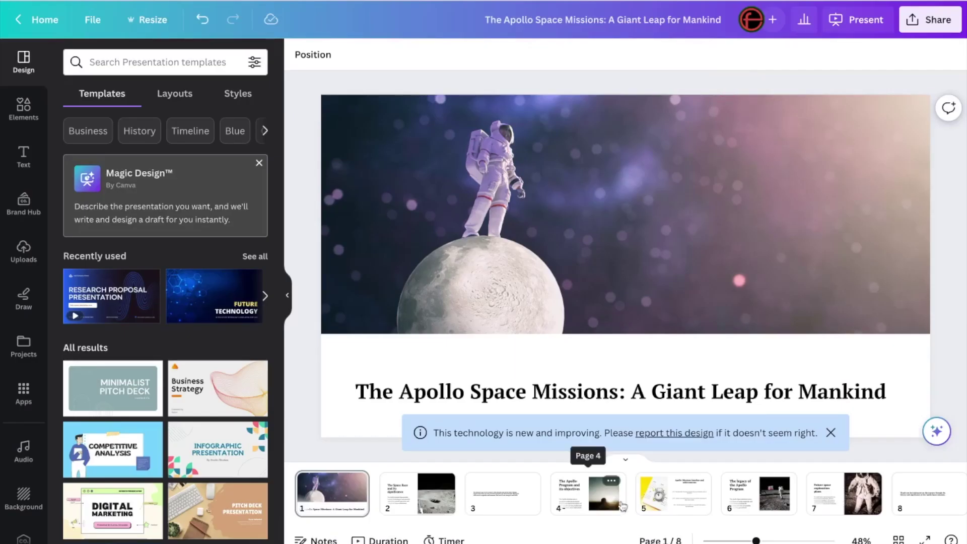
pyautogui.click(830, 432)
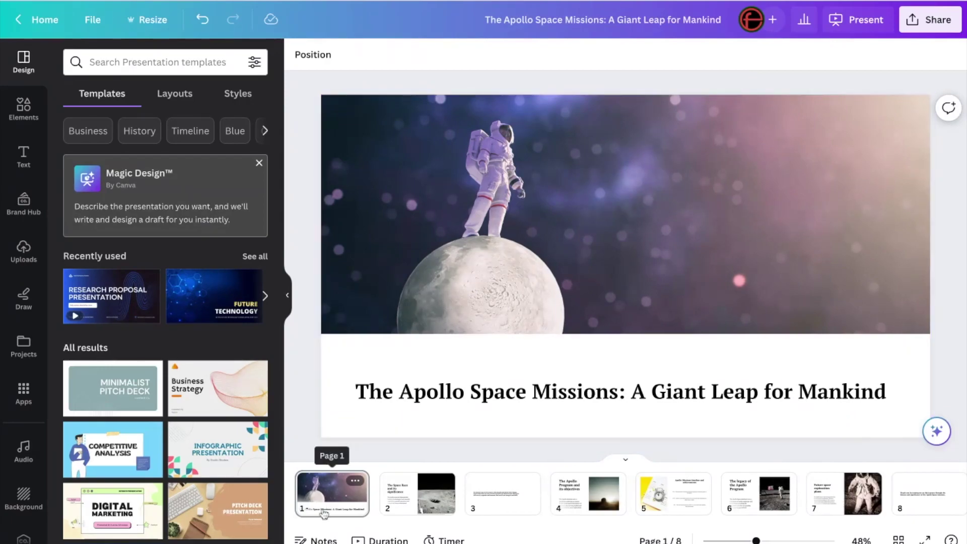
pyautogui.click(342, 496)
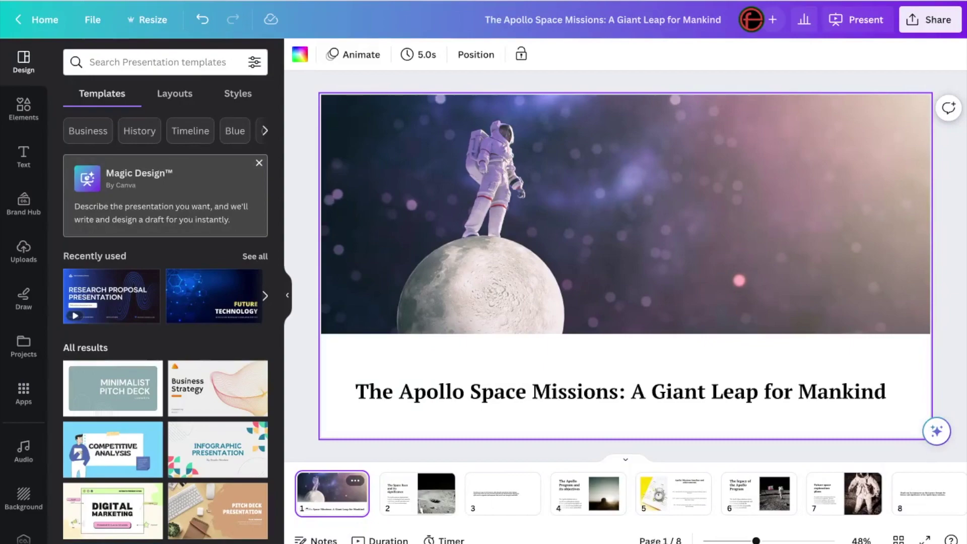
pyautogui.click(418, 493)
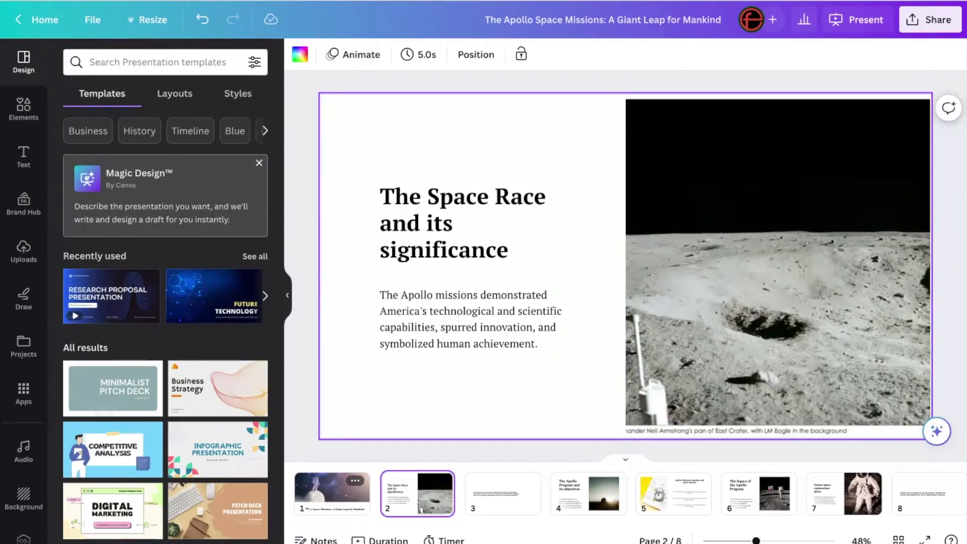
pyautogui.click(503, 493)
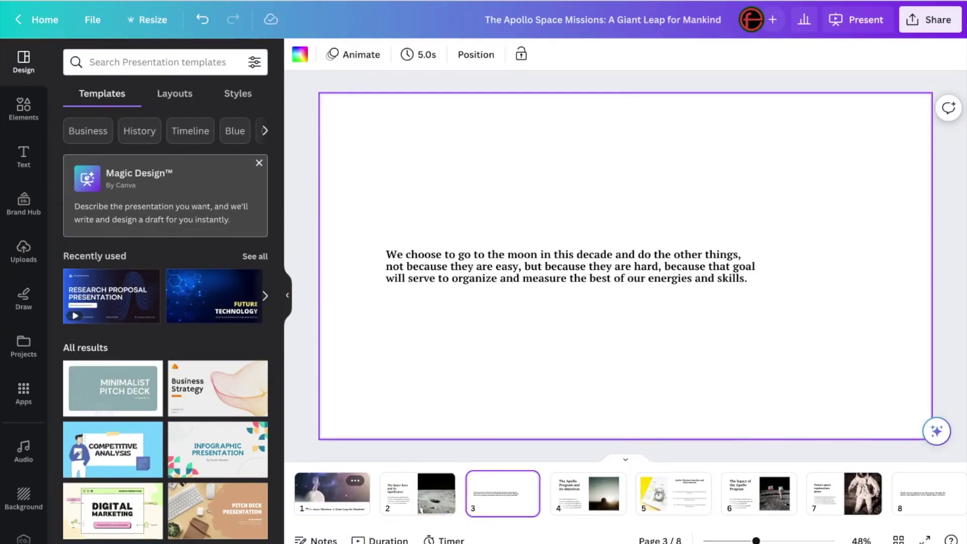
pyautogui.click(588, 494)
pyautogui.click(673, 493)
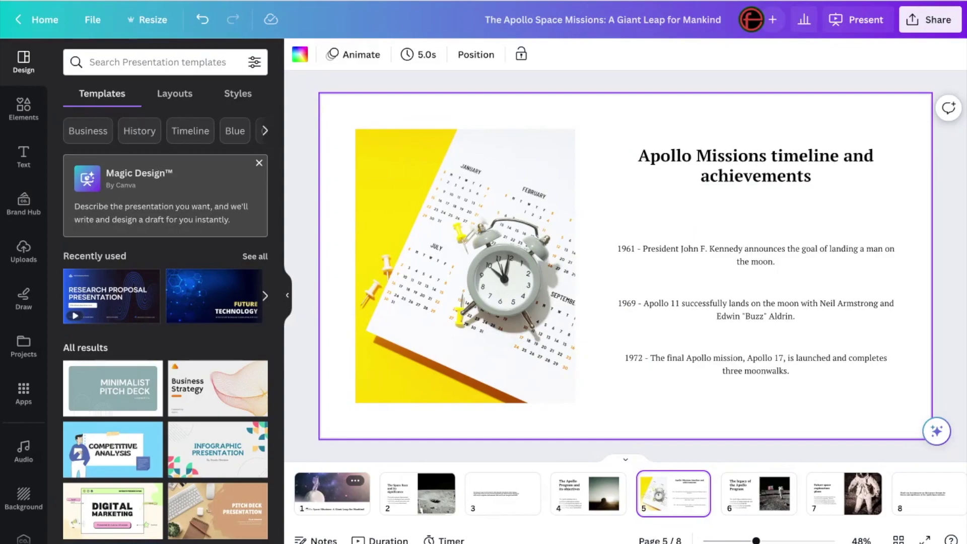
pyautogui.click(758, 494)
pyautogui.click(844, 493)
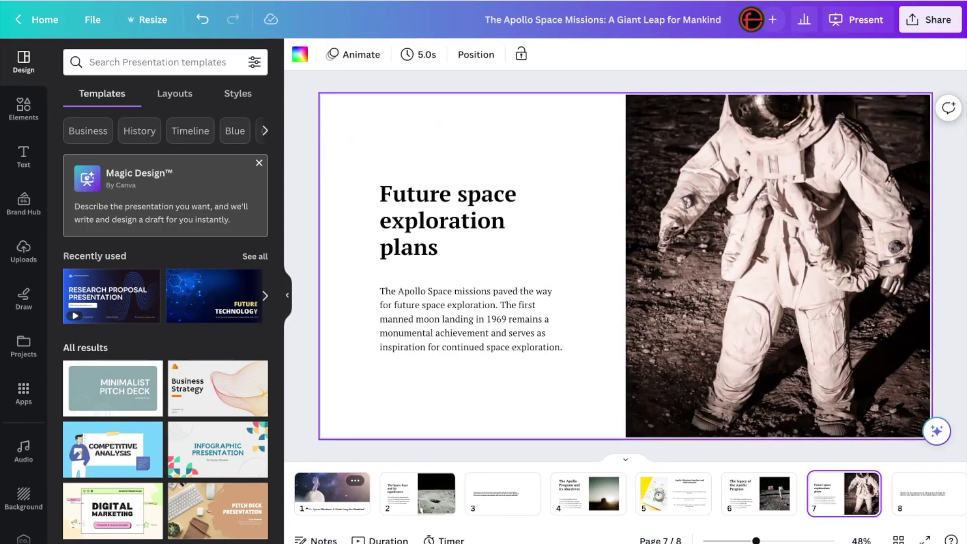
pyautogui.click(929, 493)
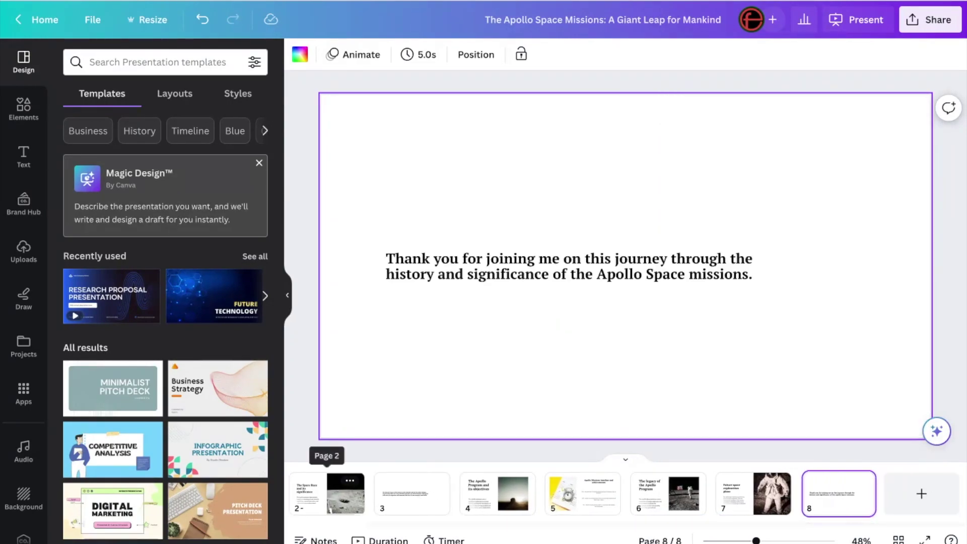
pyautogui.press('Left')
pyautogui.press('Left')
pyautogui.press('Left')
pyautogui.press('Left')
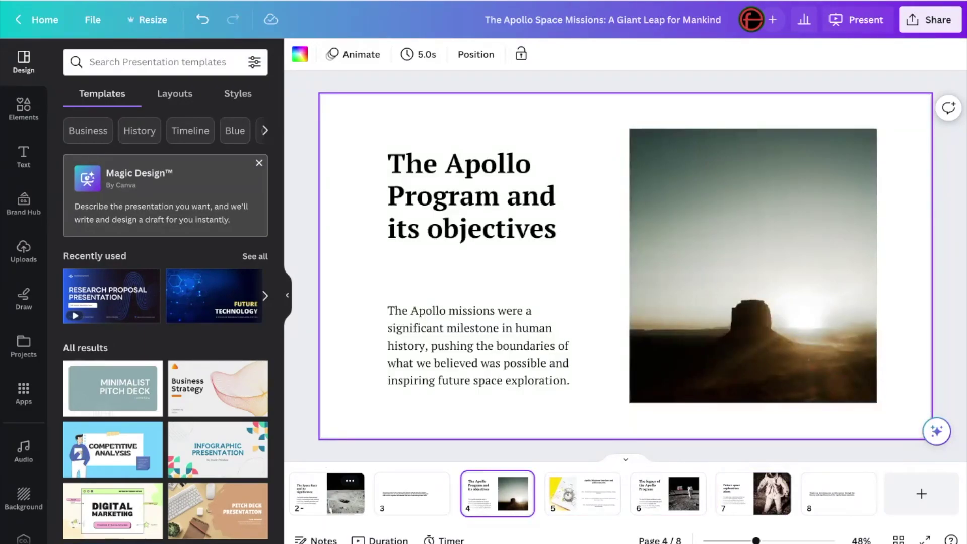
pyautogui.press('Left')
pyautogui.press('Left')
pyautogui.press('Left')
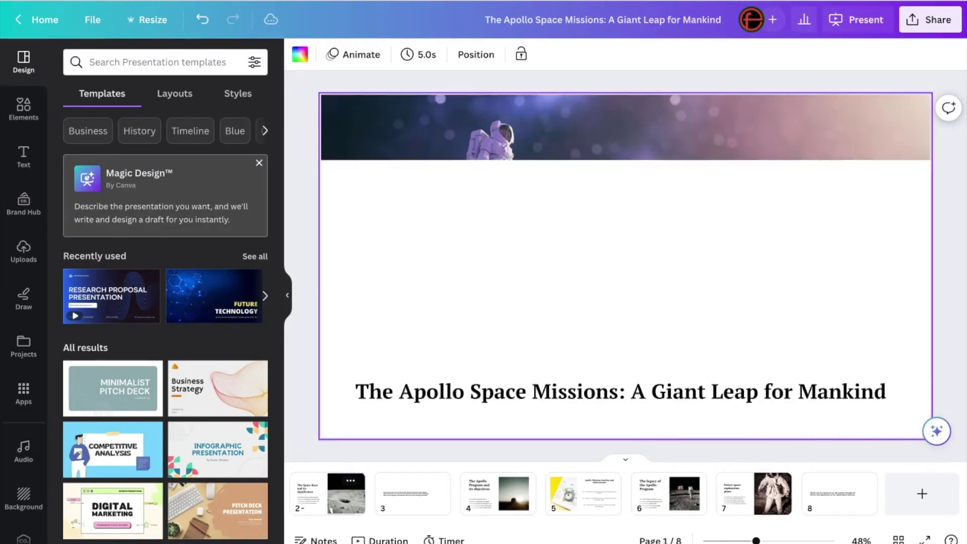
pyautogui.press('Right')
pyautogui.press('Right')
pyautogui.press('Right')
pyautogui.press('Right')
pyautogui.press('Right')
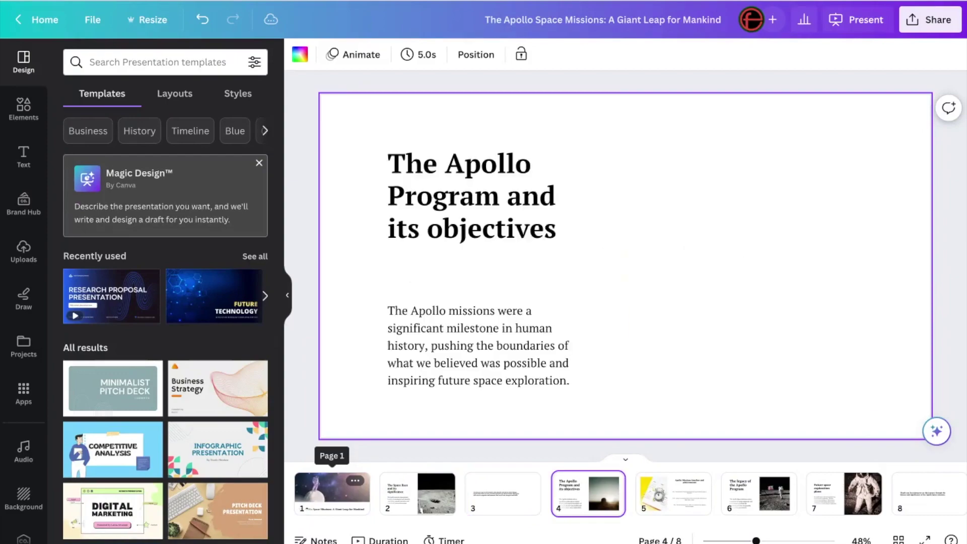
pyautogui.press('Right')
pyautogui.press('Right')
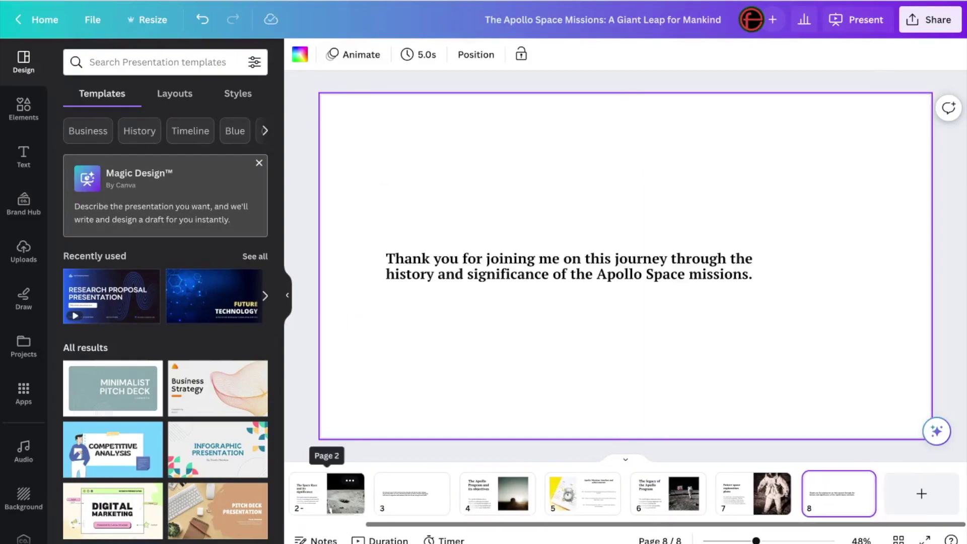
pyautogui.press('Left')
pyautogui.press('Left')
pyautogui.press('Left')
pyautogui.press('Left')
pyautogui.press('Left')
pyautogui.press('Left')
pyautogui.press('Left')
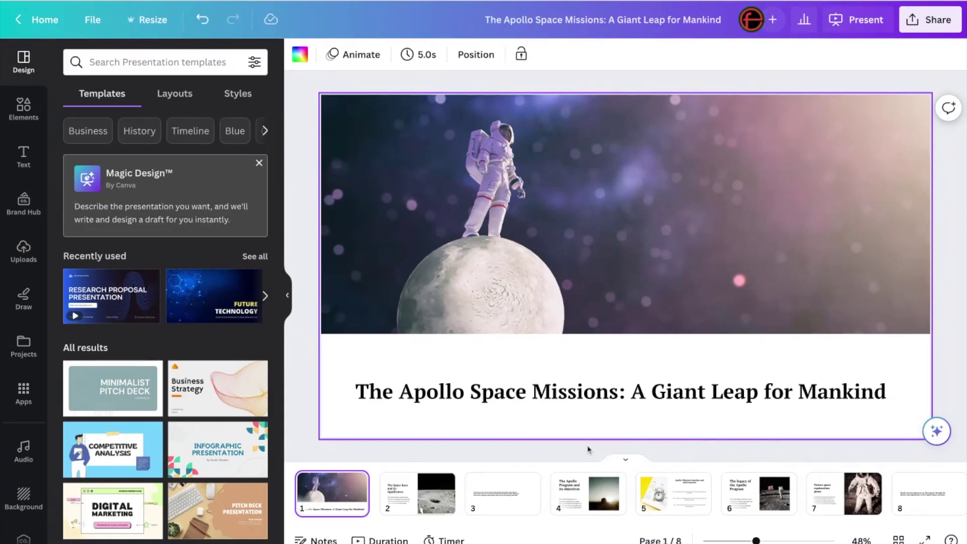
pyautogui.hscroll(3, 579, 494)
pyautogui.hscroll(-3, 579, 494)
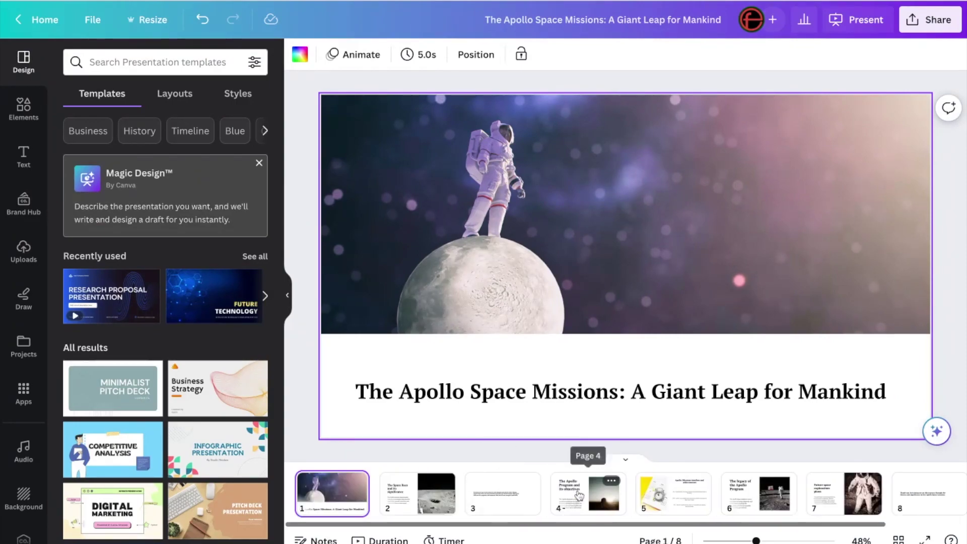
# Step: Add a blank ninth slide at the end of the deck and open the Text to Image app
pyautogui.hscroll(2, 906, 499)
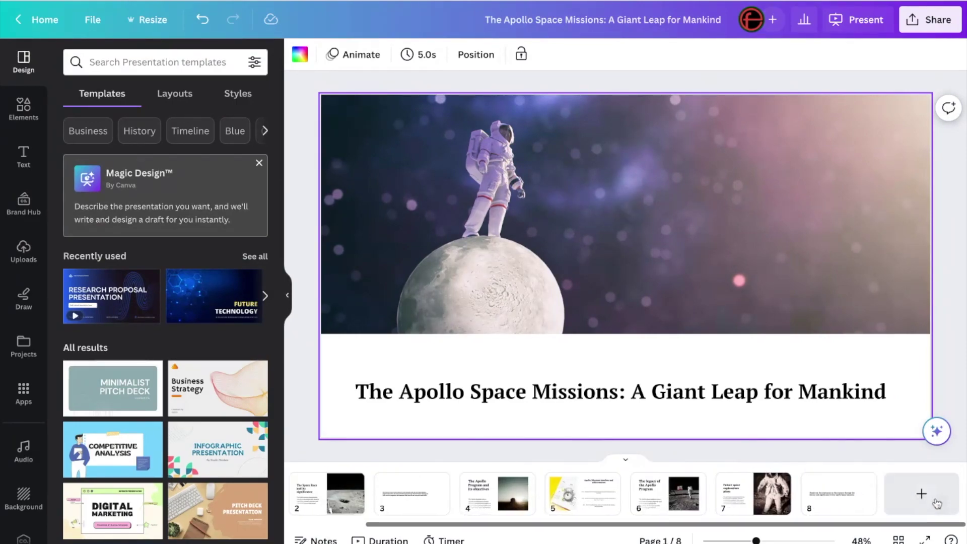
pyautogui.click(935, 502)
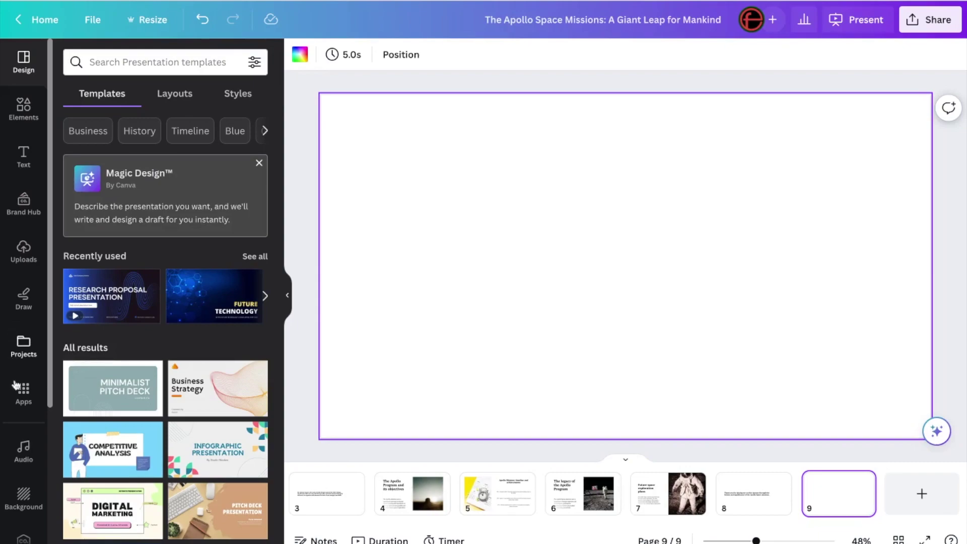
pyautogui.click(26, 398)
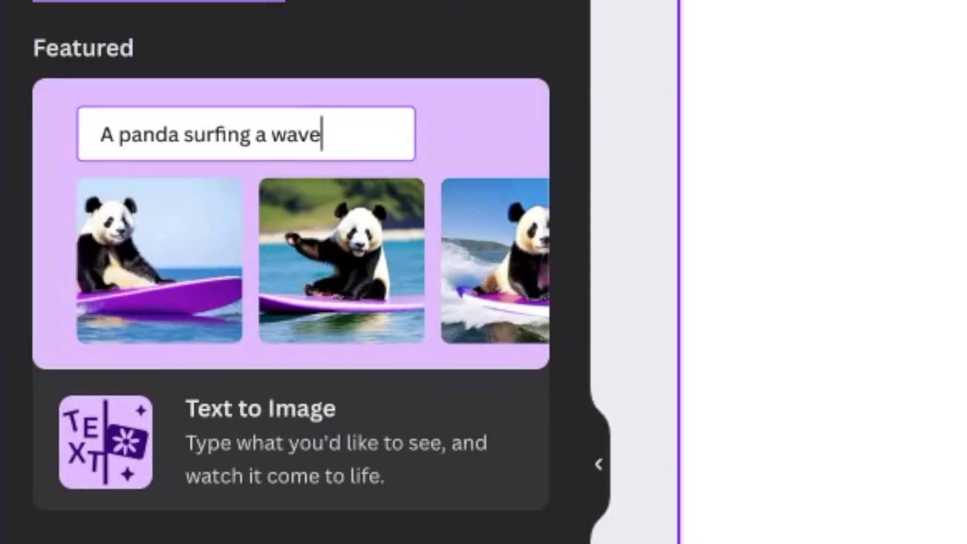
pyautogui.click(259, 427)
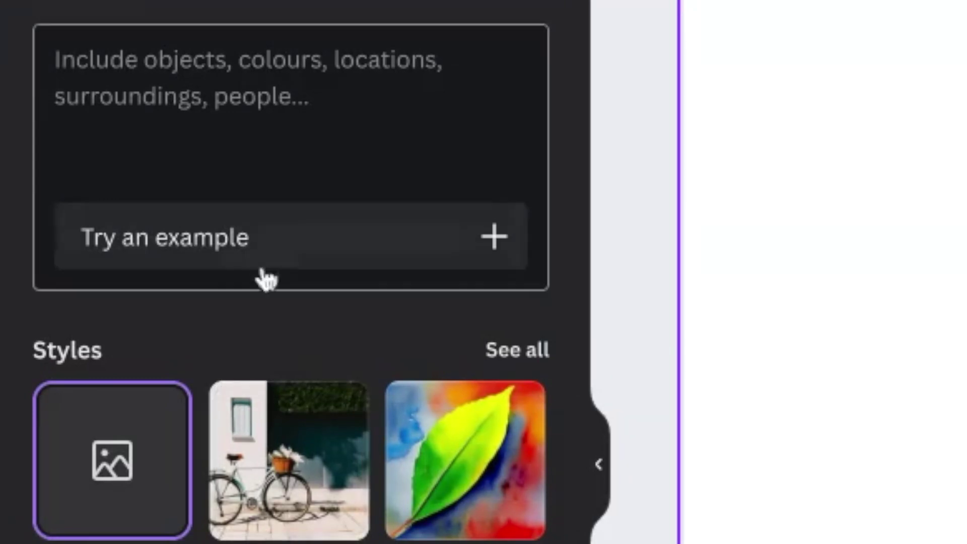
pyautogui.click(218, 96)
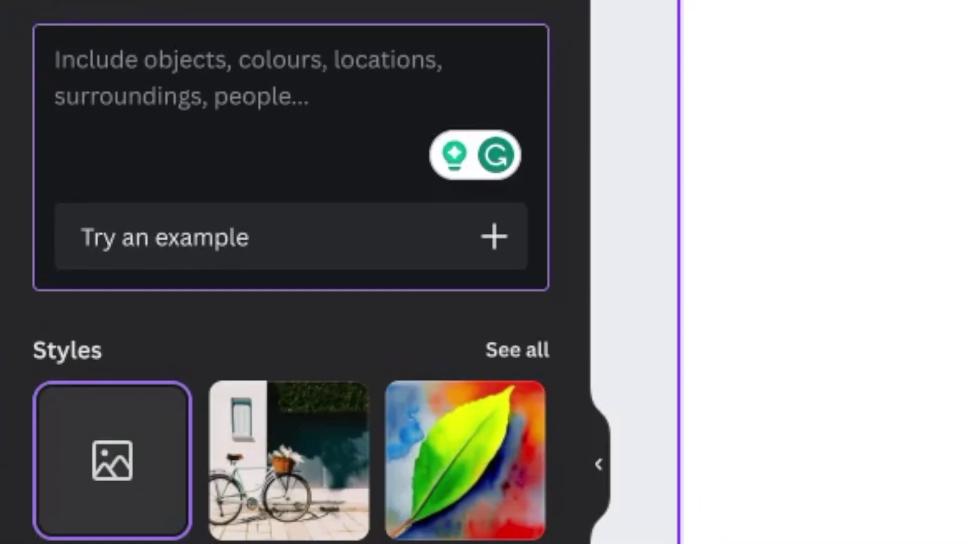
# Step: Generate Watercolour-style, Landscape AI images from the prompt 'Solar system'
pyautogui.write('Solar system')
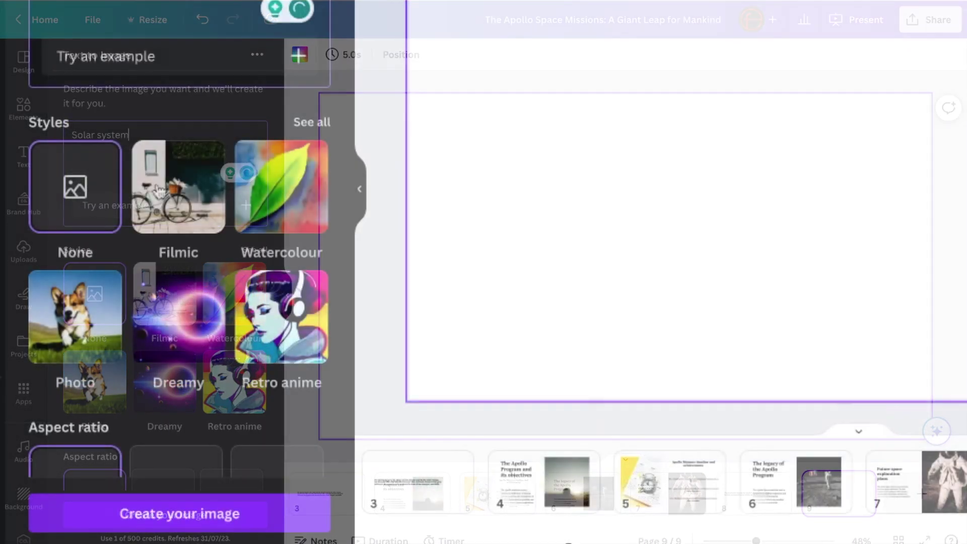
pyautogui.click(277, 187)
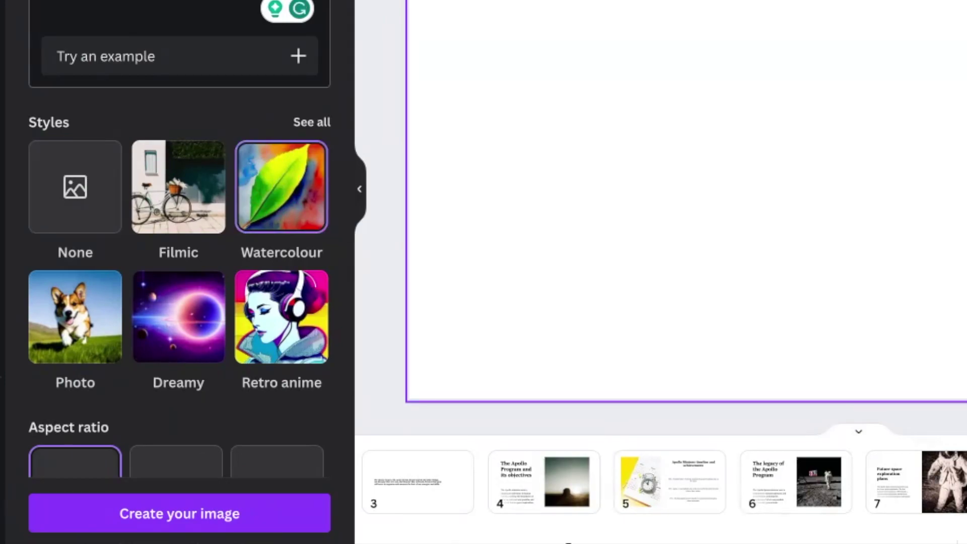
pyautogui.scroll(-2, 194, 289)
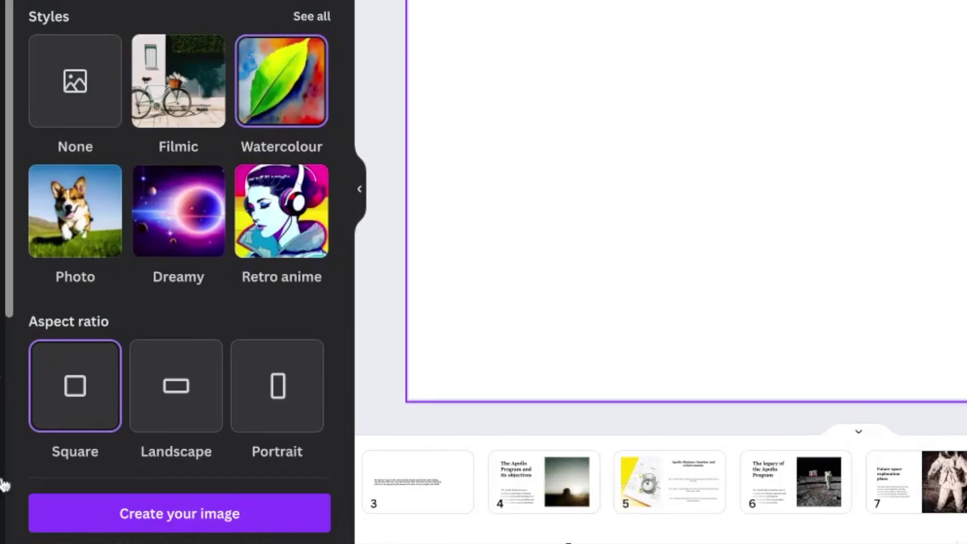
pyautogui.click(188, 392)
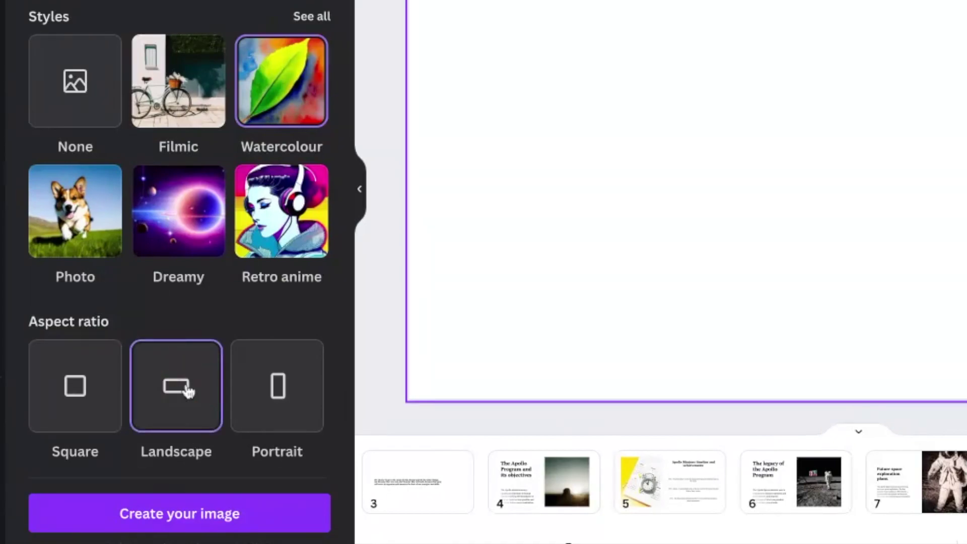
pyautogui.click(181, 526)
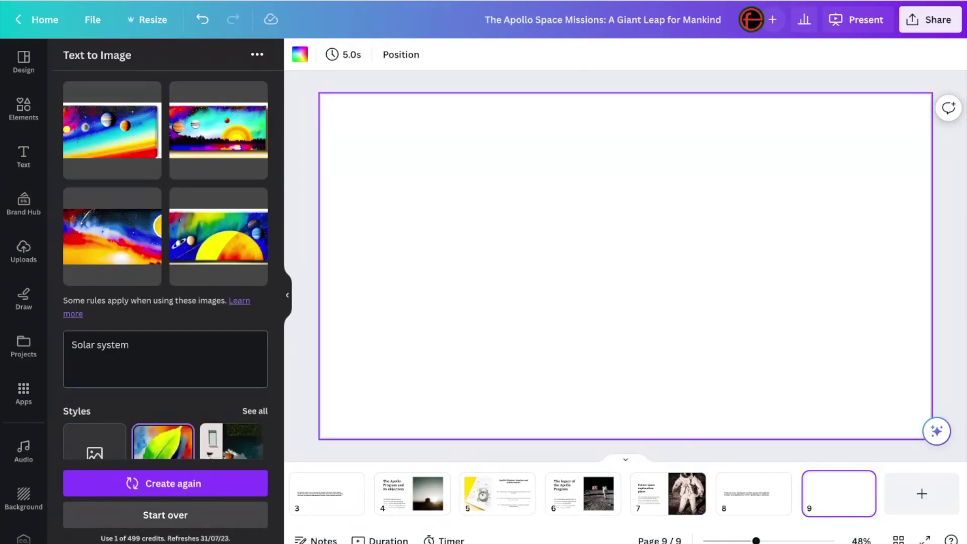
# Step: Insert the fourth, yellow-sun solar system image onto slide 9 and drag it toward the top-left
pyautogui.click(214, 248)
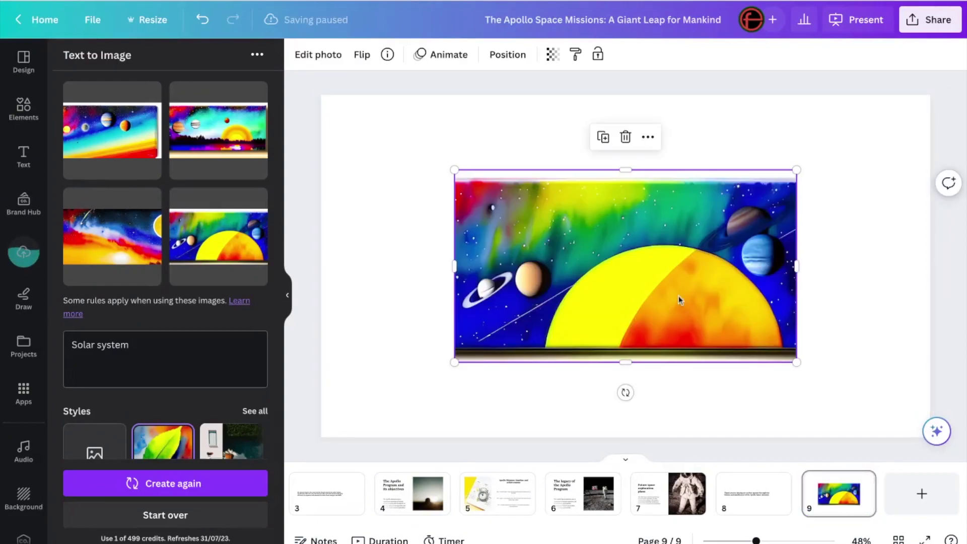
pyautogui.moveTo(677, 302); pyautogui.dragTo(852, 392)
# Step: Crop the image's bottom strip and resize it to full slide width, 1,920 × 918, centred vertically
pyautogui.moveTo(662, 251); pyautogui.dragTo(687, 263)
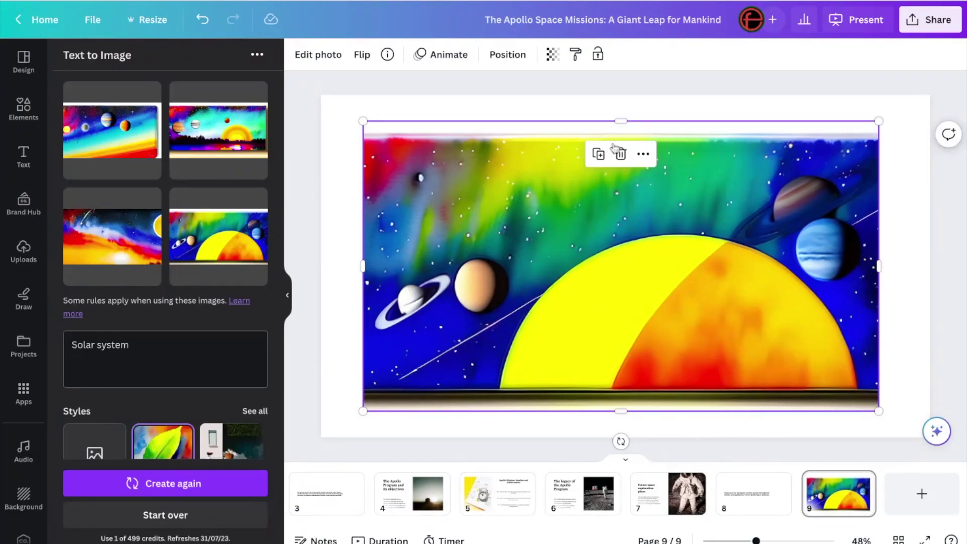
pyautogui.moveTo(620, 121); pyautogui.dragTo(620, 138)
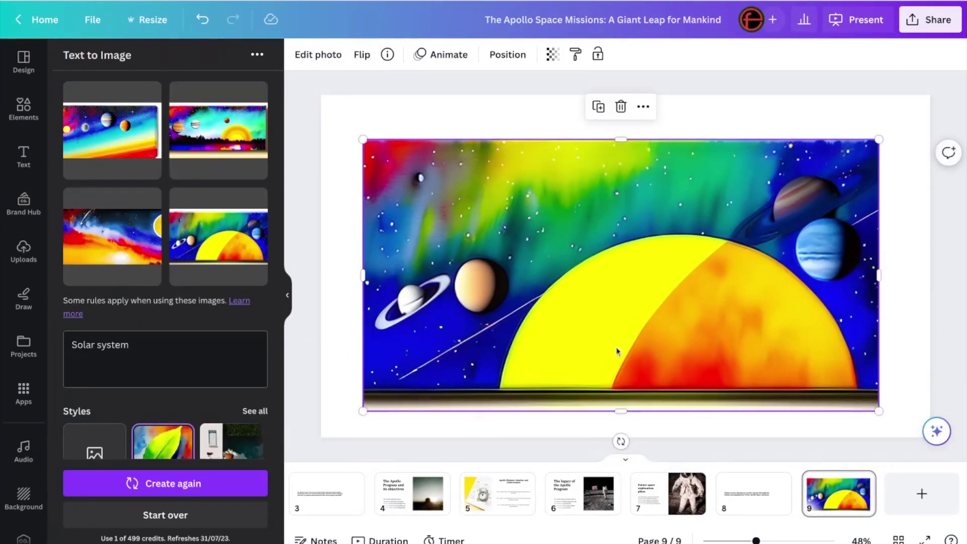
pyautogui.moveTo(620, 411); pyautogui.dragTo(619, 389)
pyautogui.moveTo(572, 195); pyautogui.dragTo(561, 189)
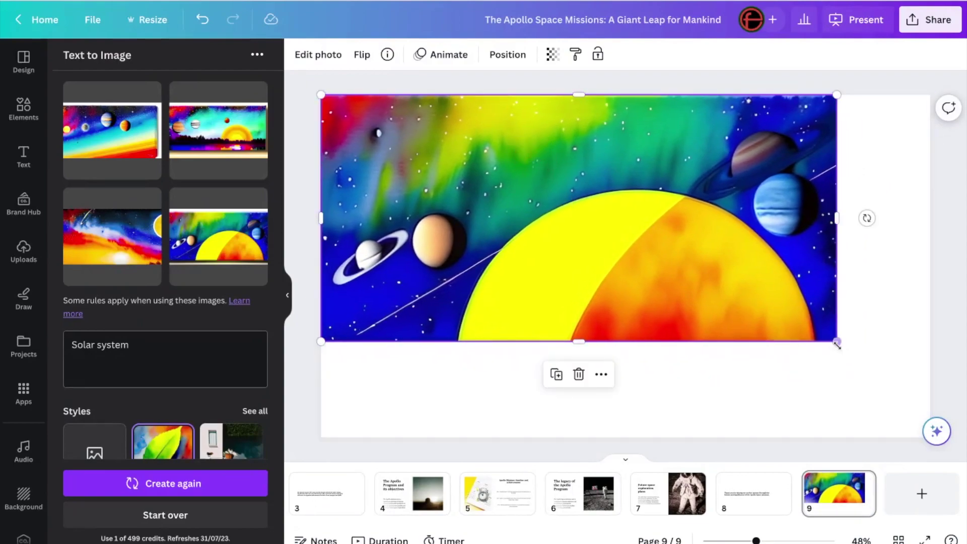
pyautogui.moveTo(836, 344); pyautogui.dragTo(922, 403)
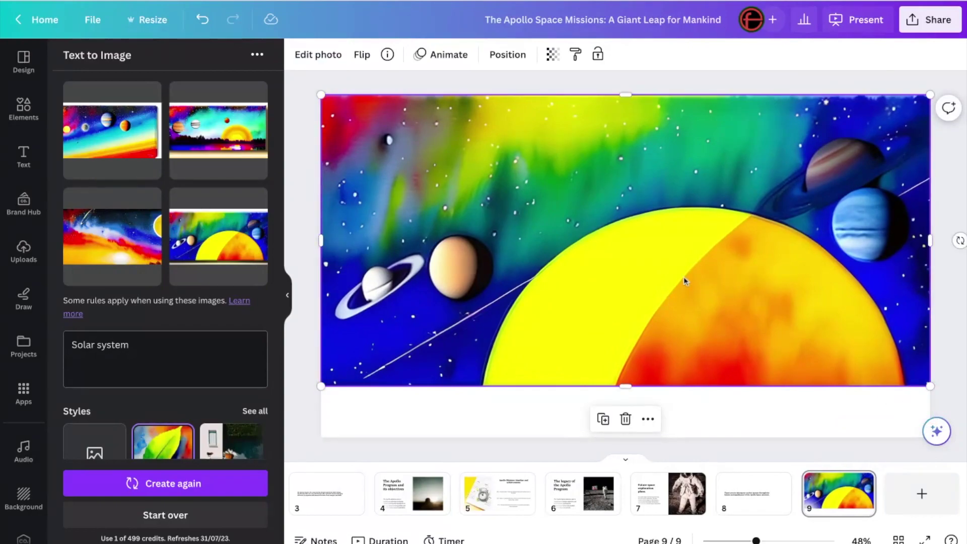
pyautogui.moveTo(685, 281); pyautogui.dragTo(684, 306)
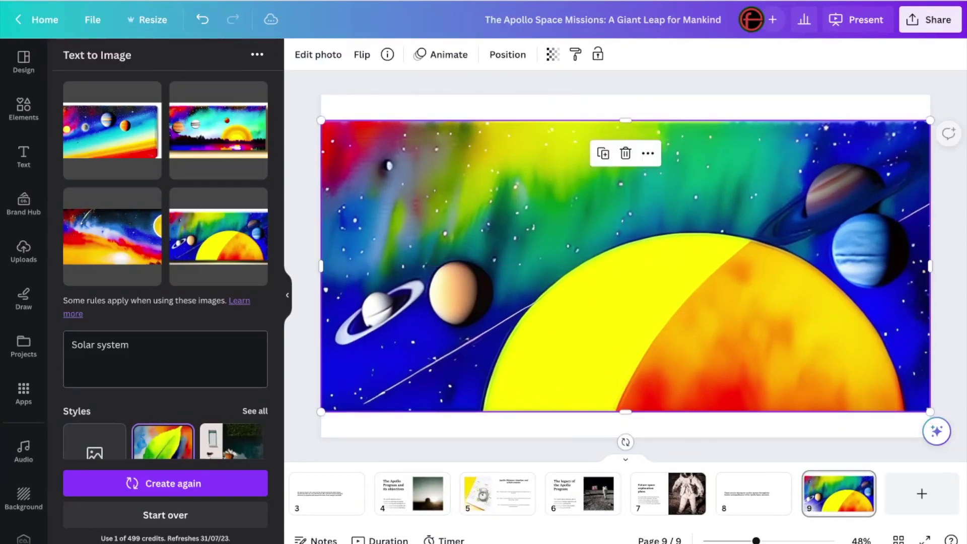
pyautogui.click(796, 106)
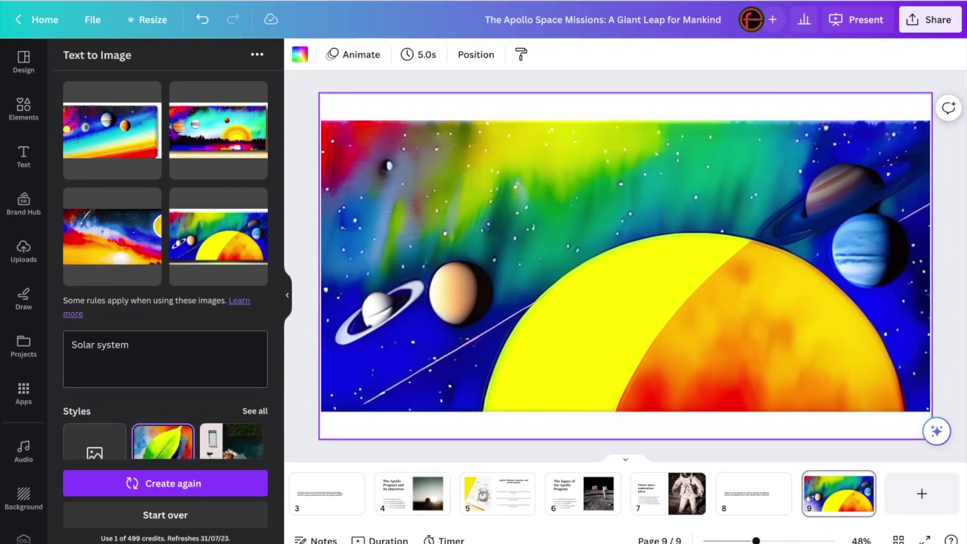
pyautogui.scroll(-3, 184, 422)
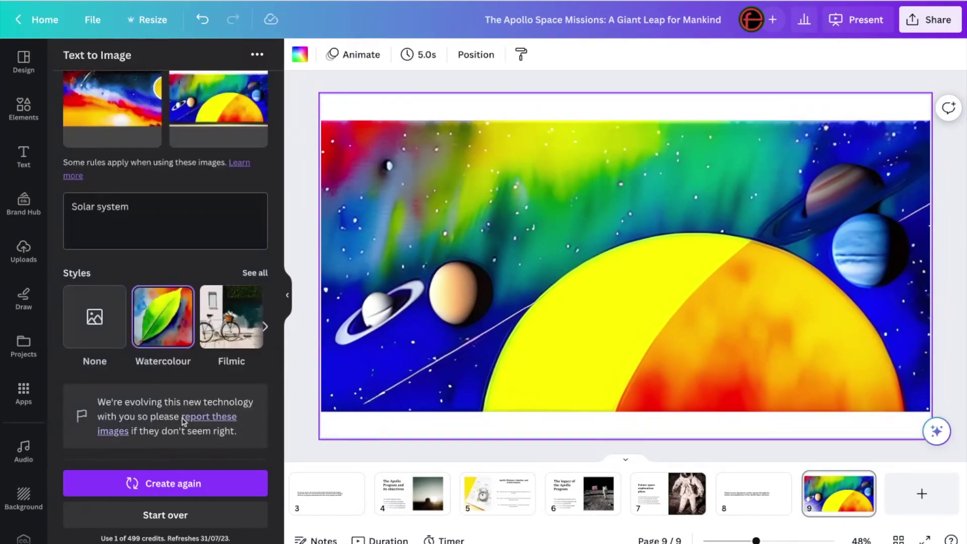
pyautogui.scroll(2, 184, 422)
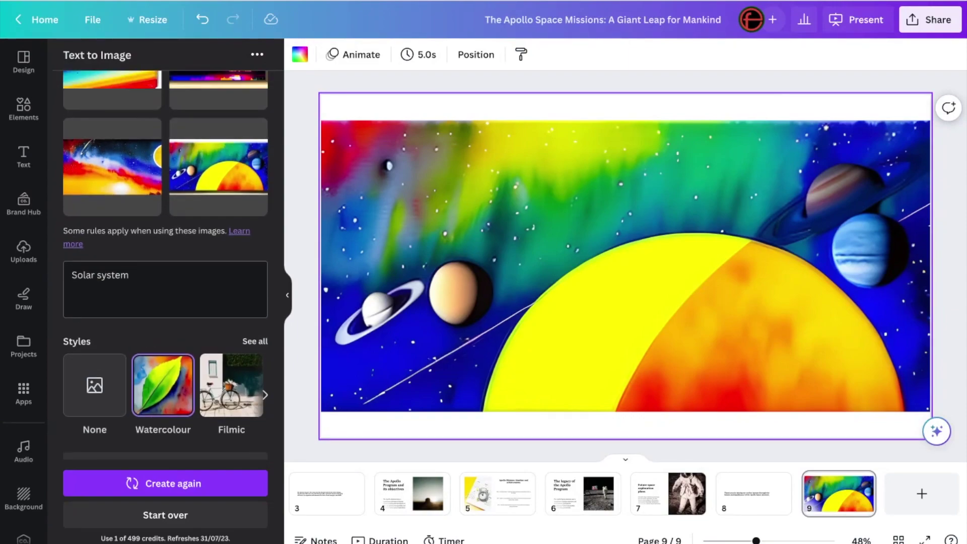
pyautogui.scroll(2, 183, 422)
pyautogui.scroll(-3, 184, 422)
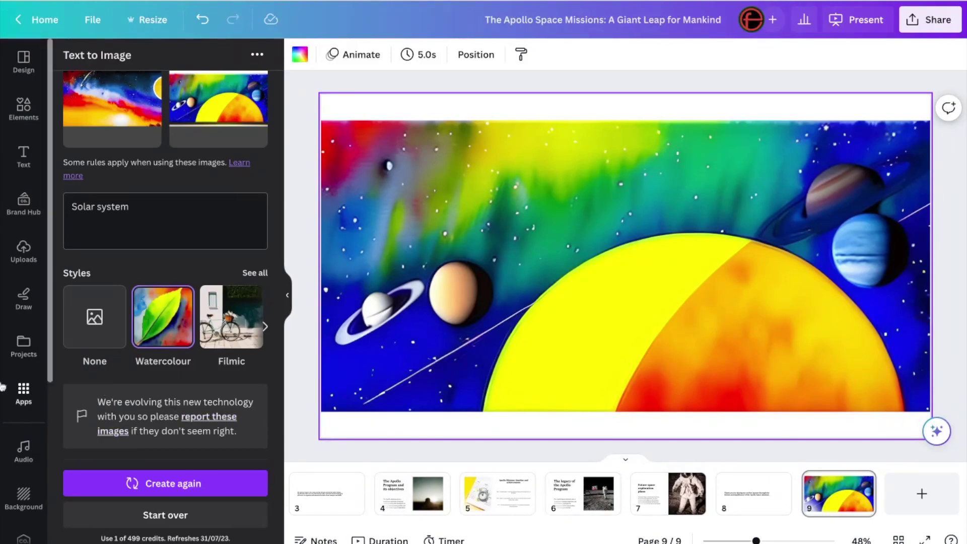
pyautogui.scroll(3, 461, 499)
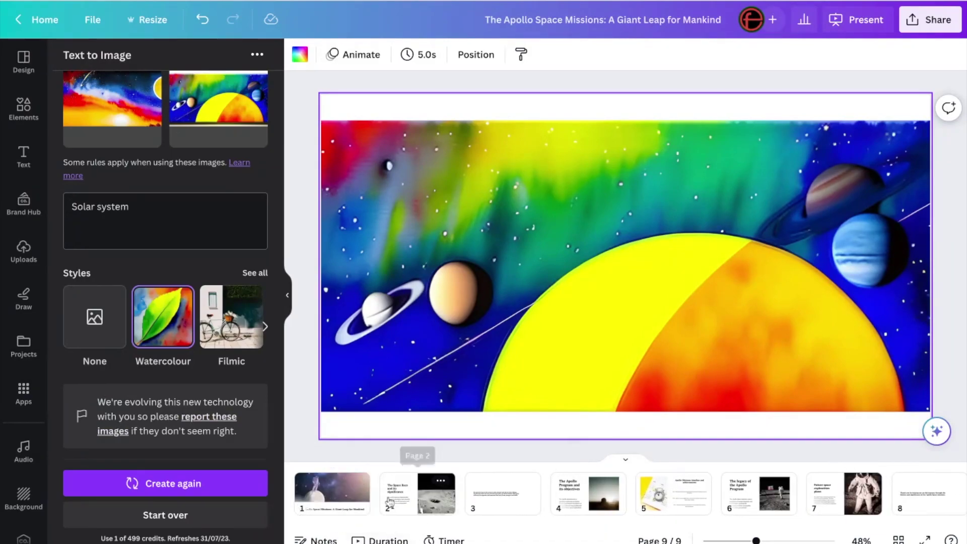
# Step: On the title slide, search Apps for 'D-ID' and open the D-ID AI Presenters app
pyautogui.click(332, 495)
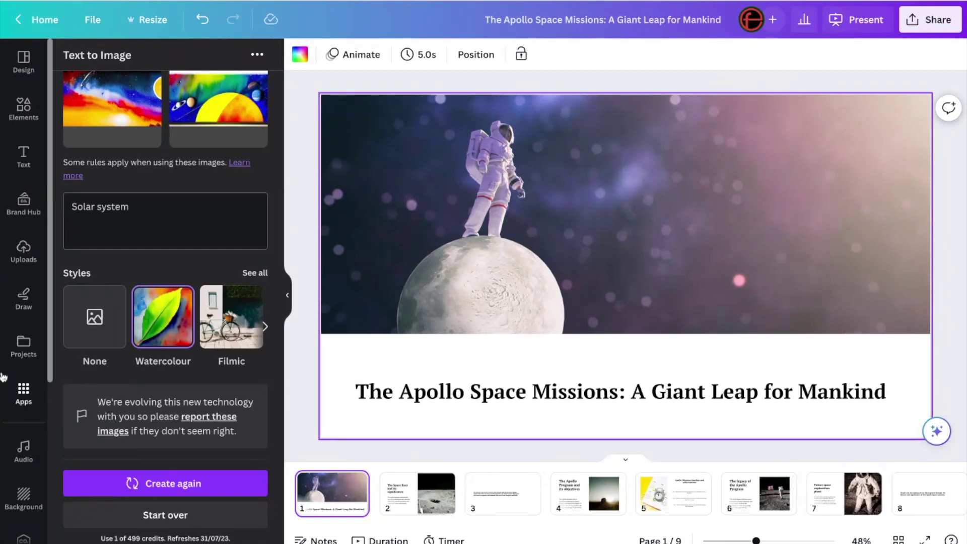
pyautogui.click(18, 392)
pyautogui.click(124, 62)
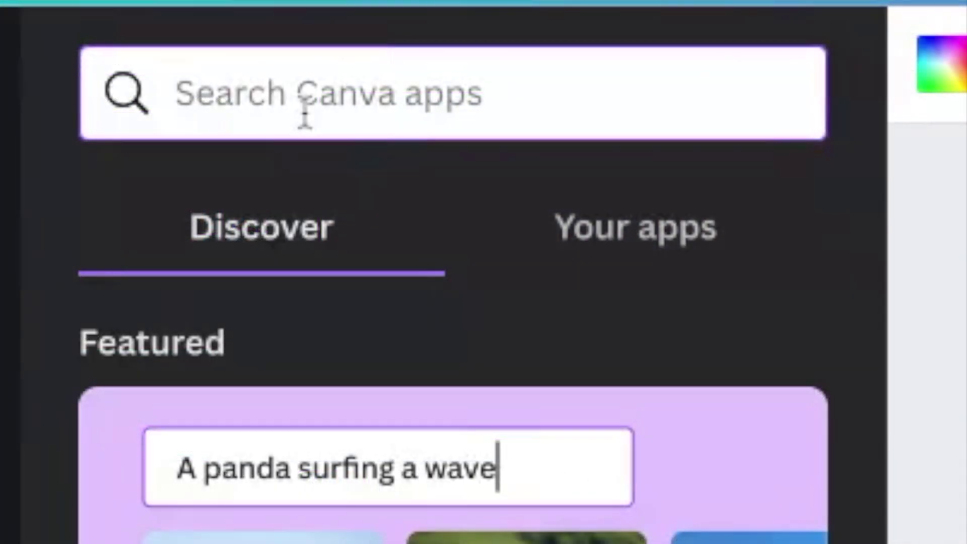
pyautogui.write('D')
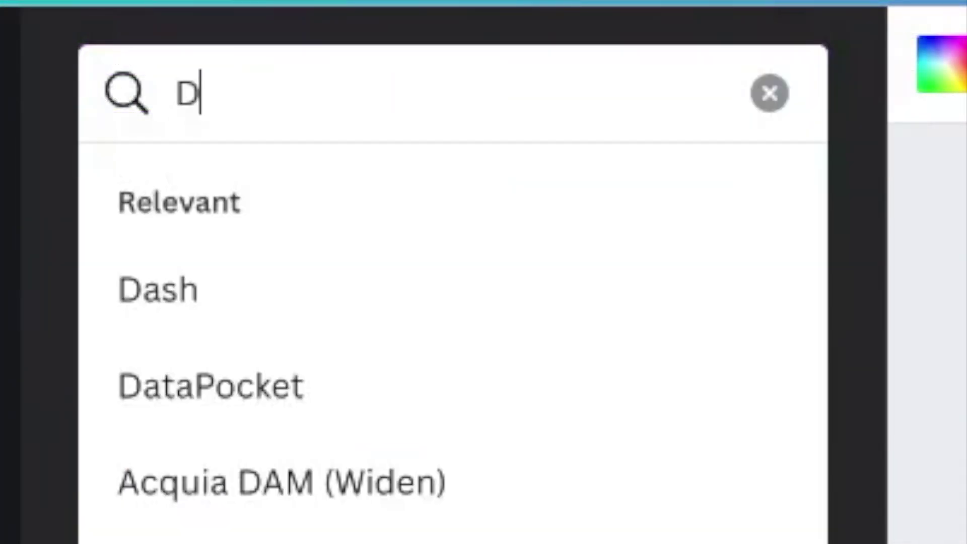
pyautogui.write('-')
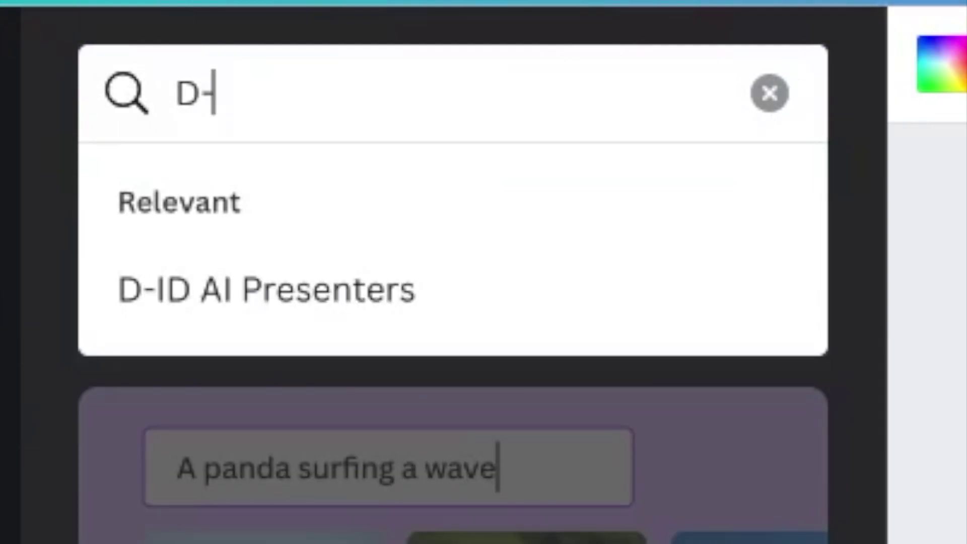
pyautogui.write('ID')
pyautogui.press('Return')
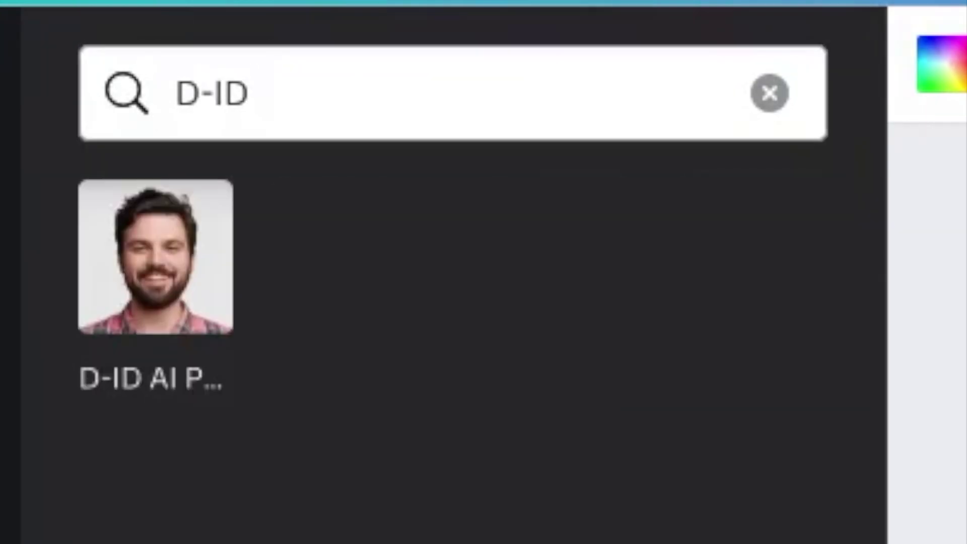
pyautogui.click(174, 309)
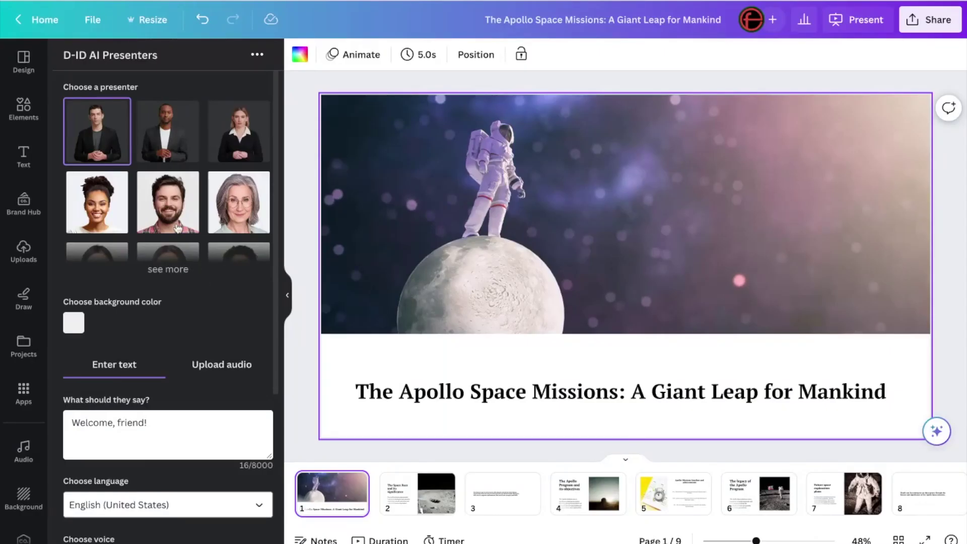
# Step: Choose the second presenter, the man in a dark jacket, from the expanded presenter list
pyautogui.scroll(-3, 146, 170)
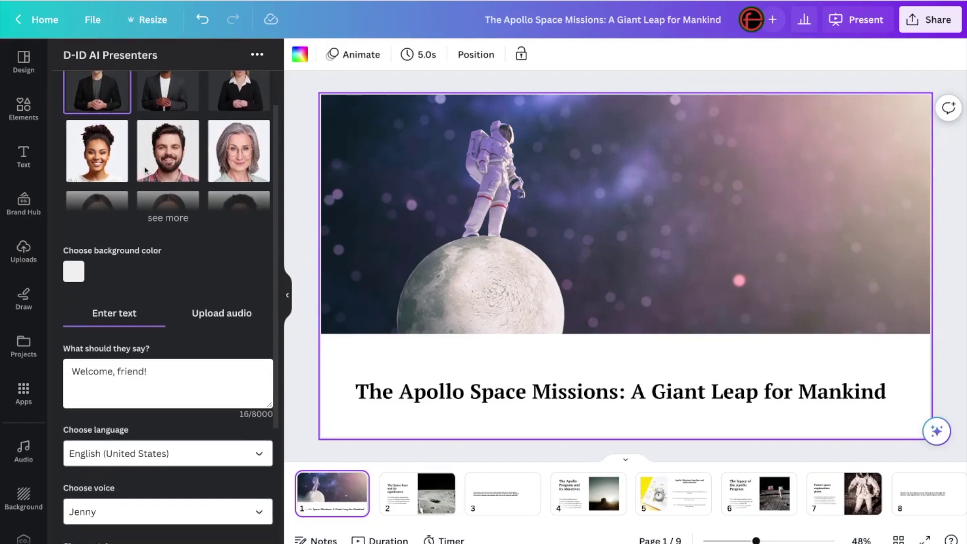
pyautogui.scroll(3, 146, 170)
pyautogui.click(162, 270)
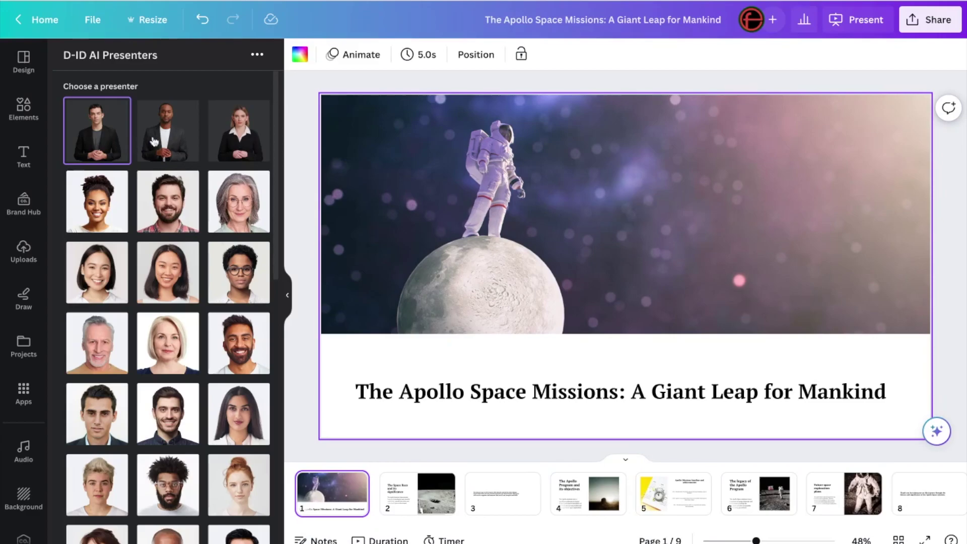
pyautogui.click(171, 135)
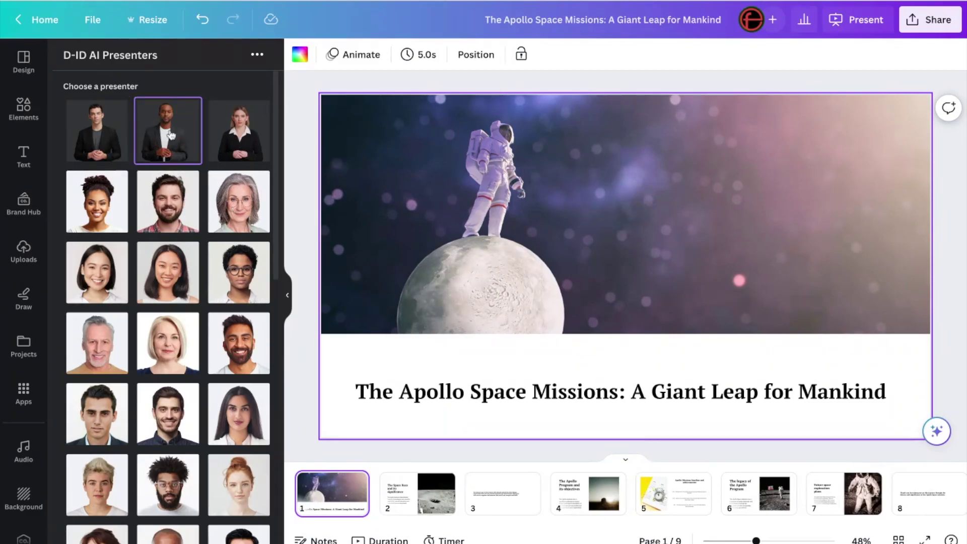
pyautogui.scroll(-10, 169, 272)
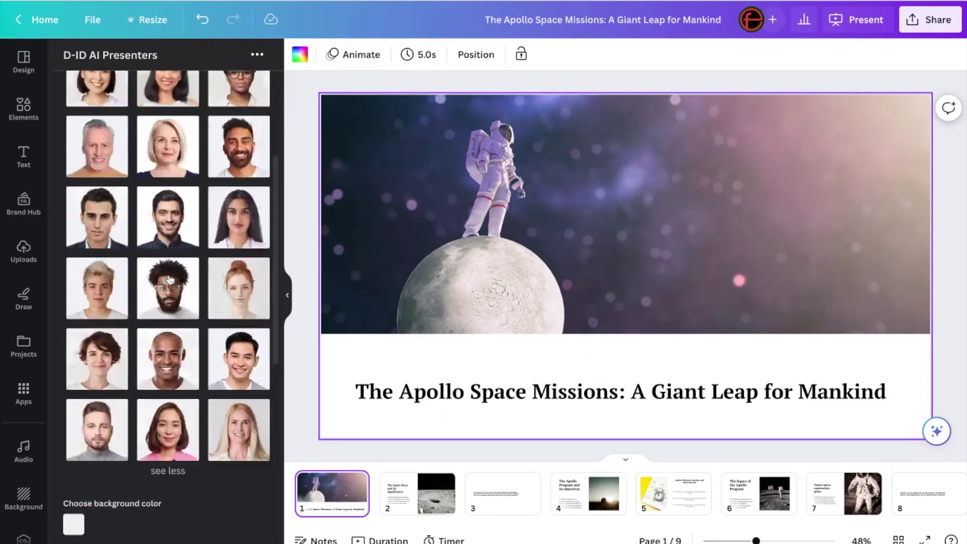
pyautogui.click(168, 254)
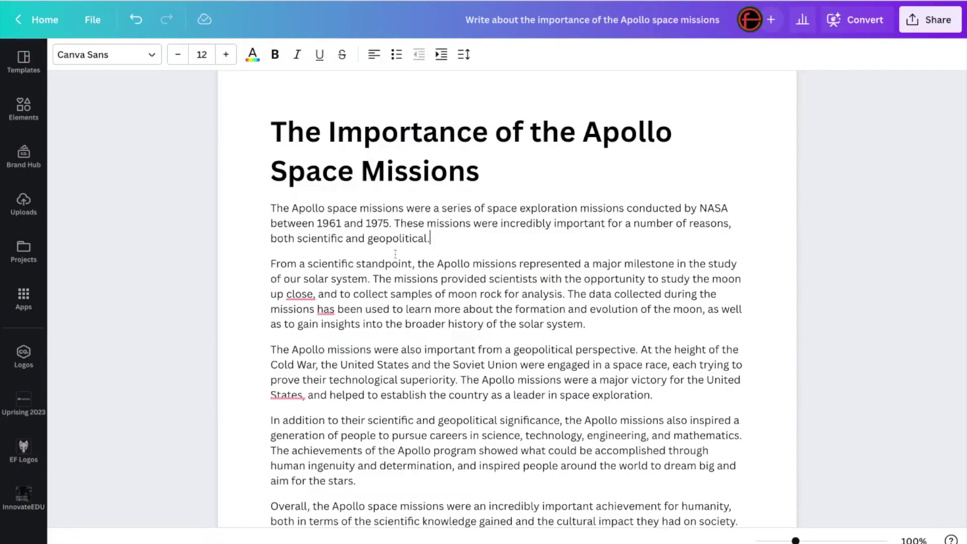
# Step: Replace the 'Welcome, friend!' speech with the Apollo essay's first paragraph
pyautogui.moveTo(439, 239); pyautogui.dragTo(256, 211)
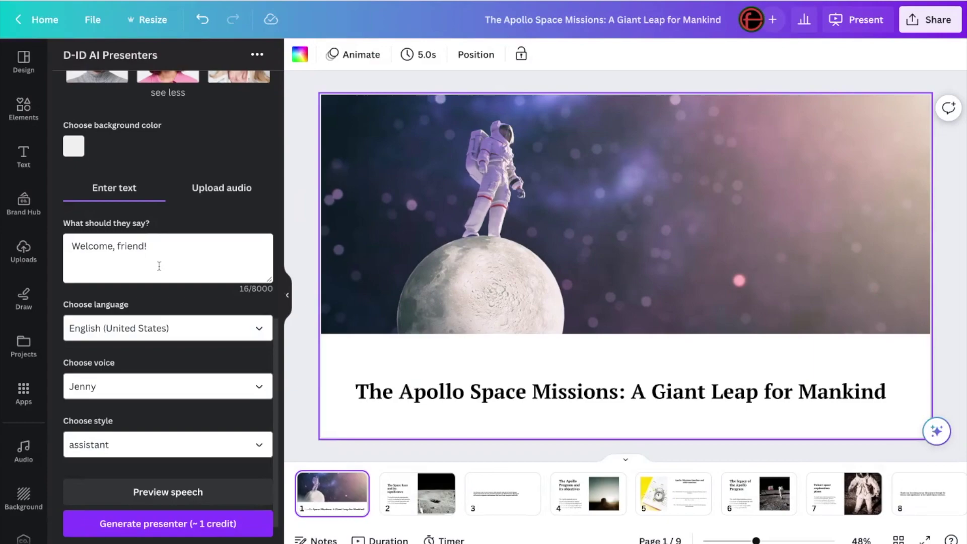
pyautogui.moveTo(128, 246); pyautogui.dragTo(59, 244)
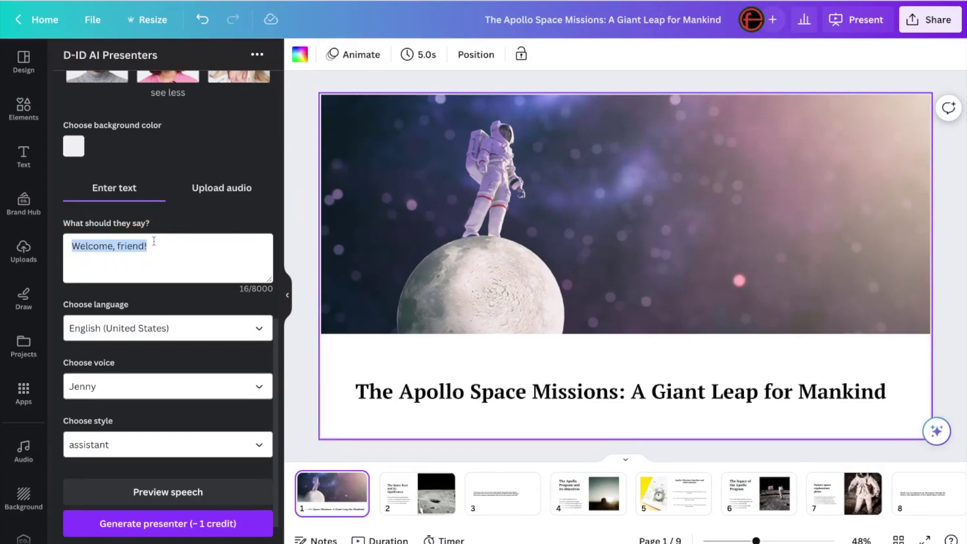
pyautogui.hotkey('ctrl', 'v')
# Step: Add the line 'Welcome to this presentation on The Apollo Space missions.' above the paragraph
pyautogui.scroll(2, 101, 251)
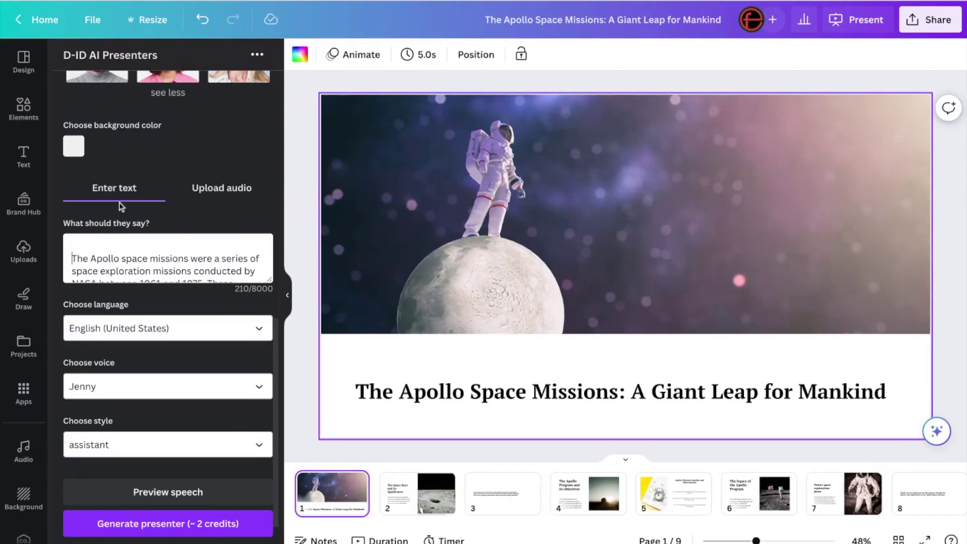
pyautogui.press('Return')
pyautogui.press('Return')
pyautogui.write('Welcom')
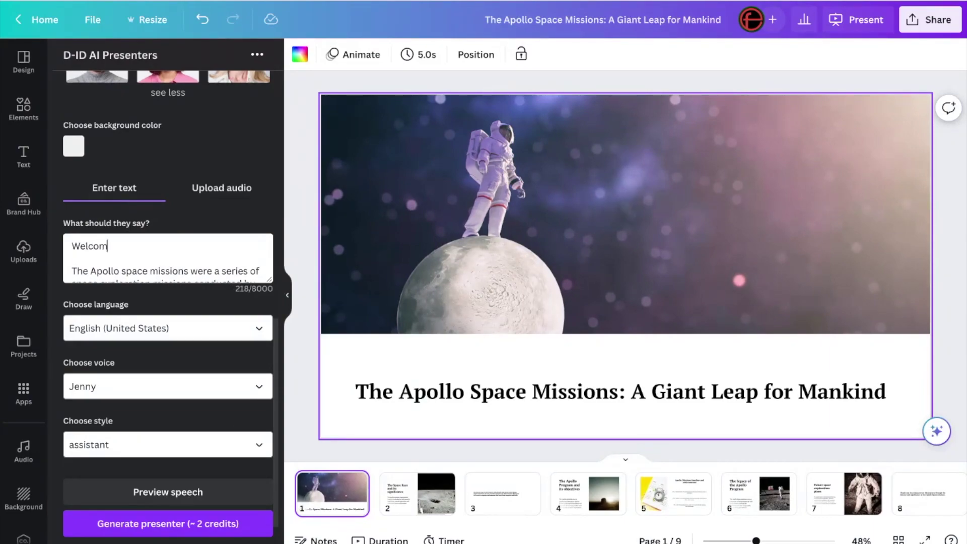
pyautogui.write('e to this presentation on ')
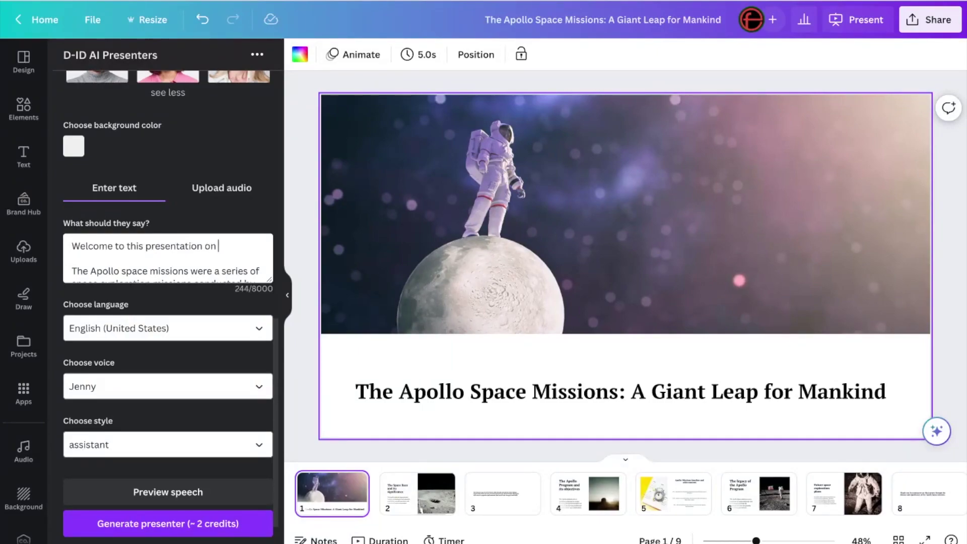
pyautogui.write('The Apollo')
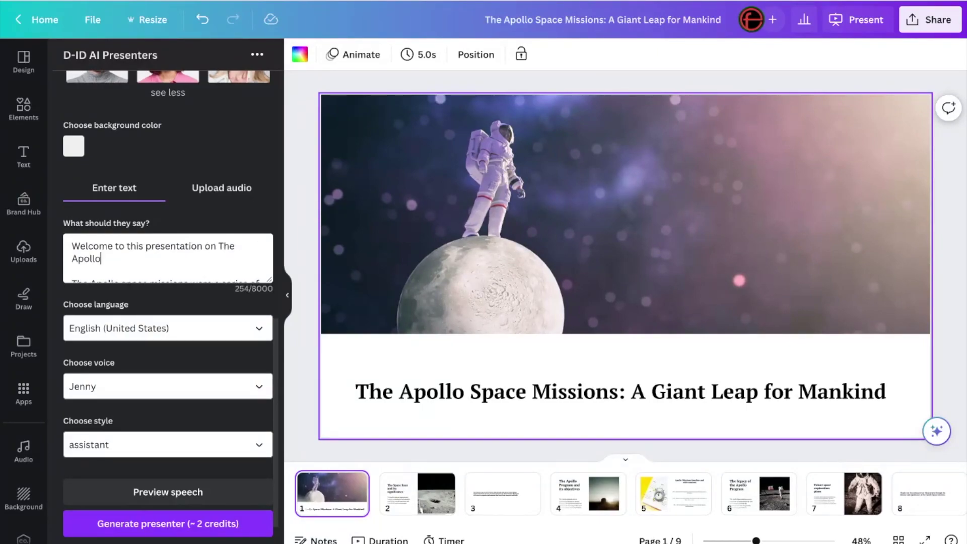
pyautogui.write(' Space missions.')
pyautogui.scroll(-5, 137, 256)
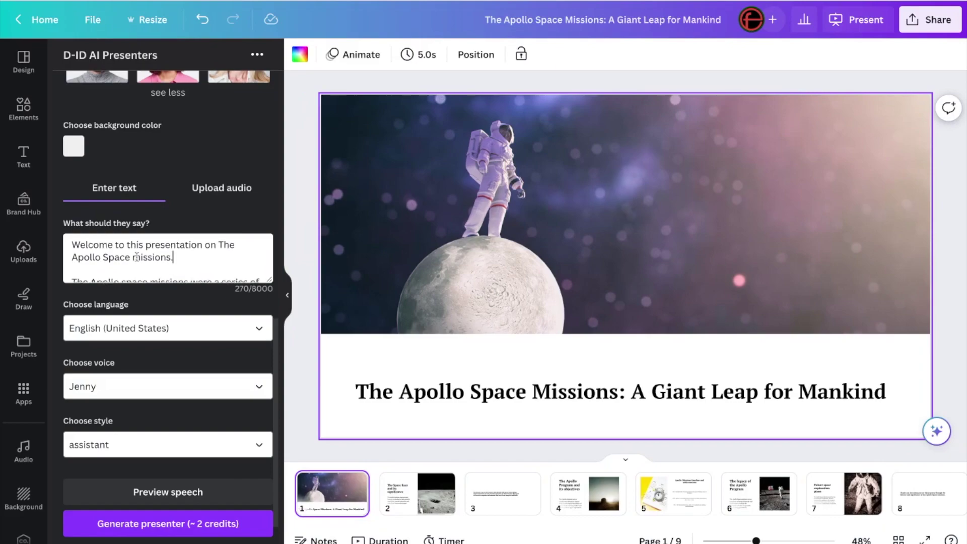
pyautogui.scroll(4, 137, 257)
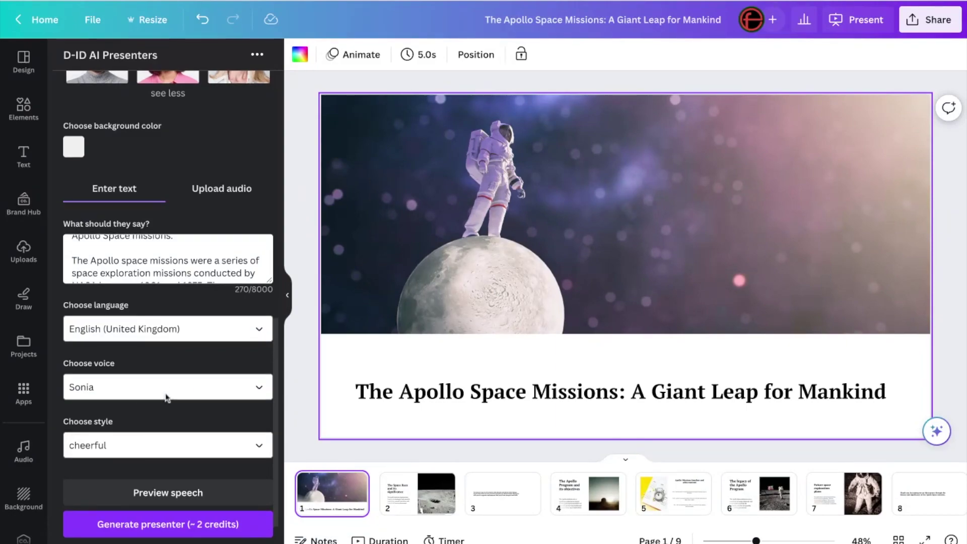
# Step: Set the presenter voice to Thomas in UK English and start generating the presenter
pyautogui.scroll(2, 165, 393)
pyautogui.scroll(-1, 165, 393)
pyautogui.scroll(-2, 167, 397)
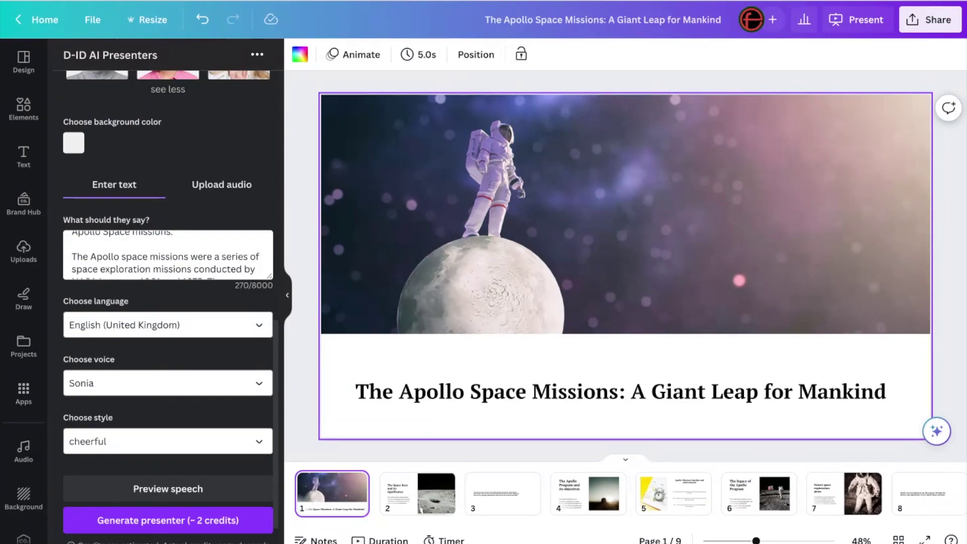
pyautogui.click(168, 364)
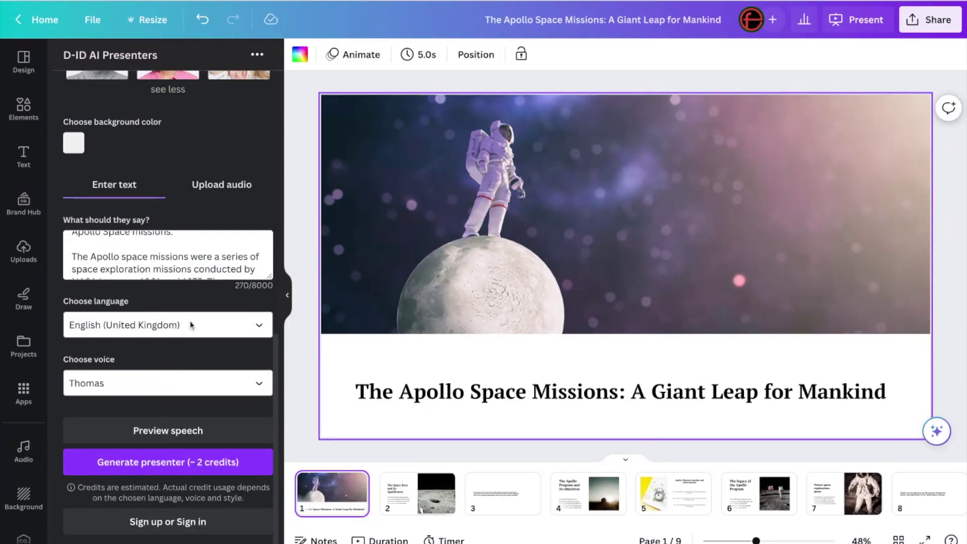
pyautogui.click(146, 465)
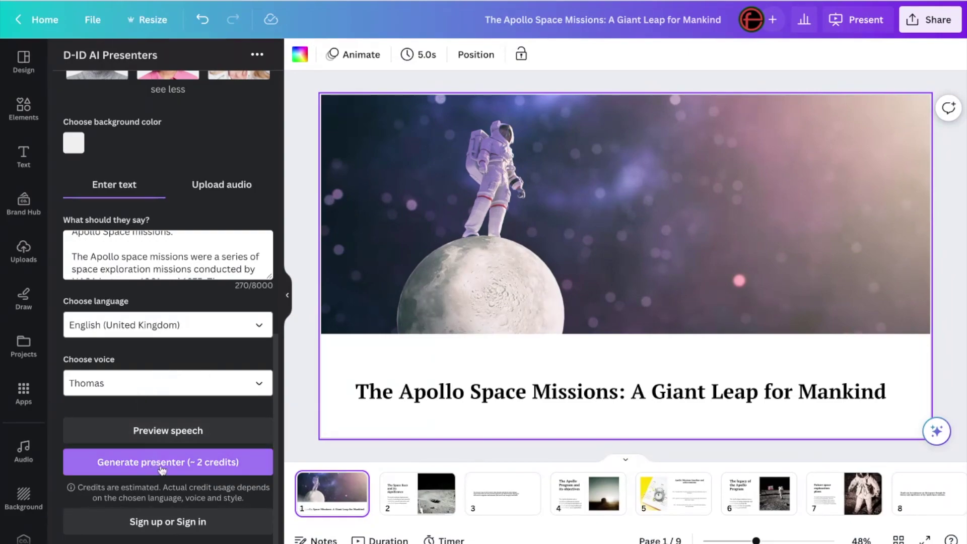
pyautogui.click(162, 470)
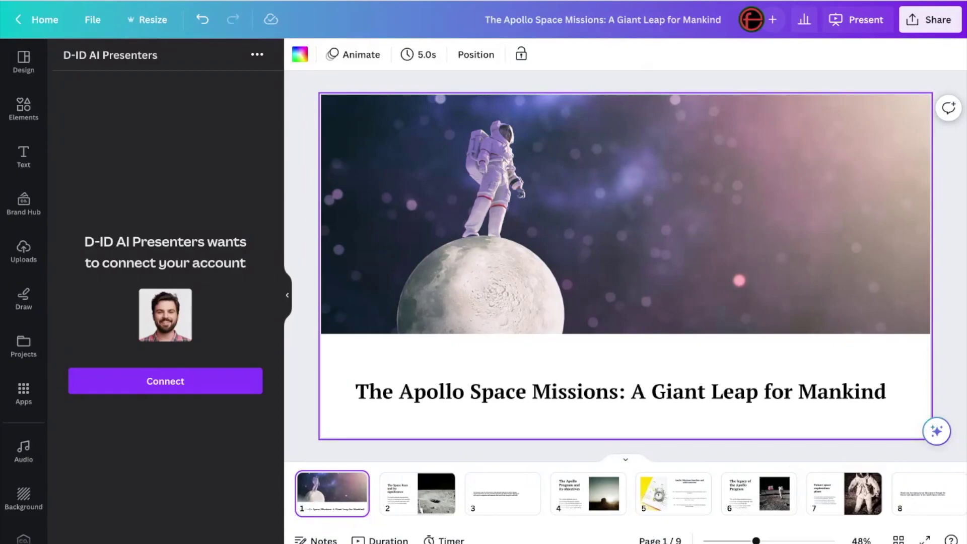
# Step: Sign up for a new D-ID account with an email and password, connecting it to Canva
pyautogui.click(194, 390)
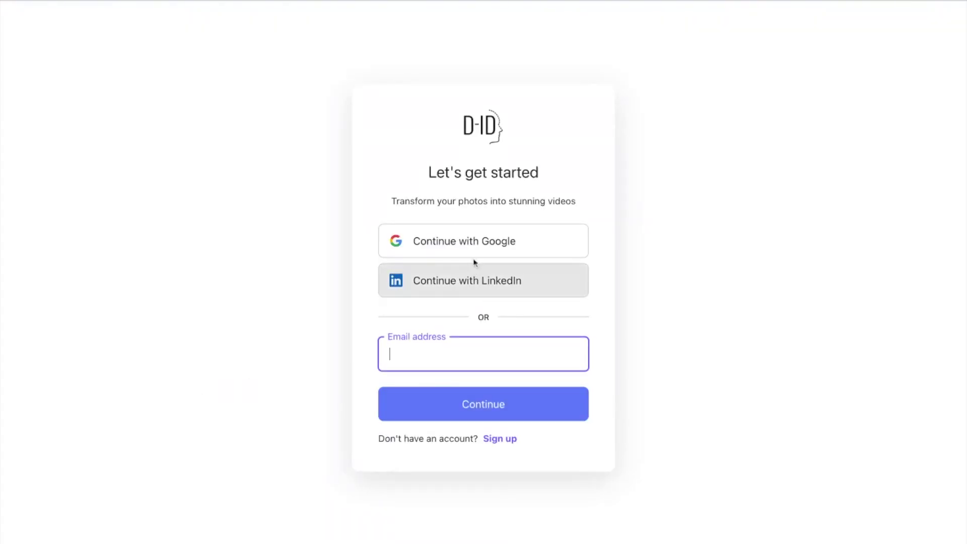
pyautogui.click(505, 439)
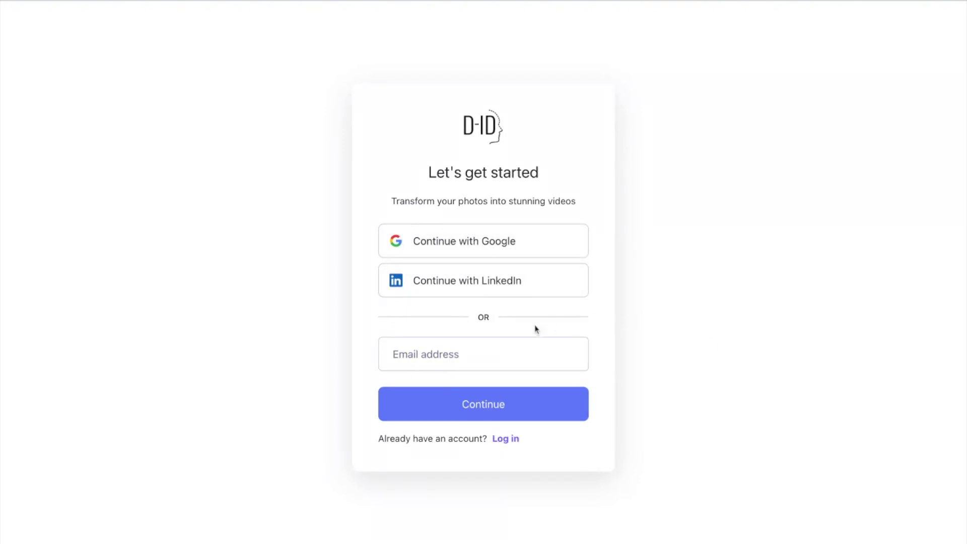
pyautogui.click(506, 359)
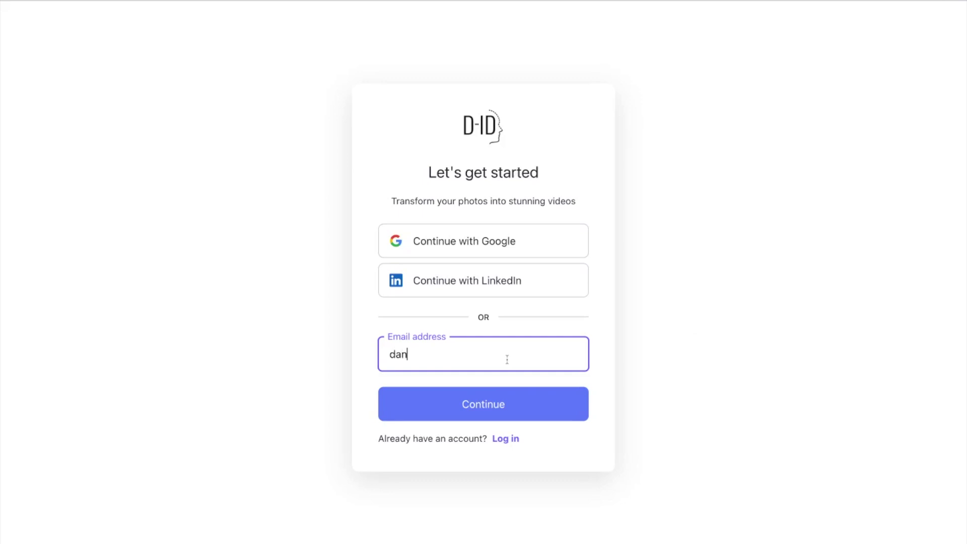
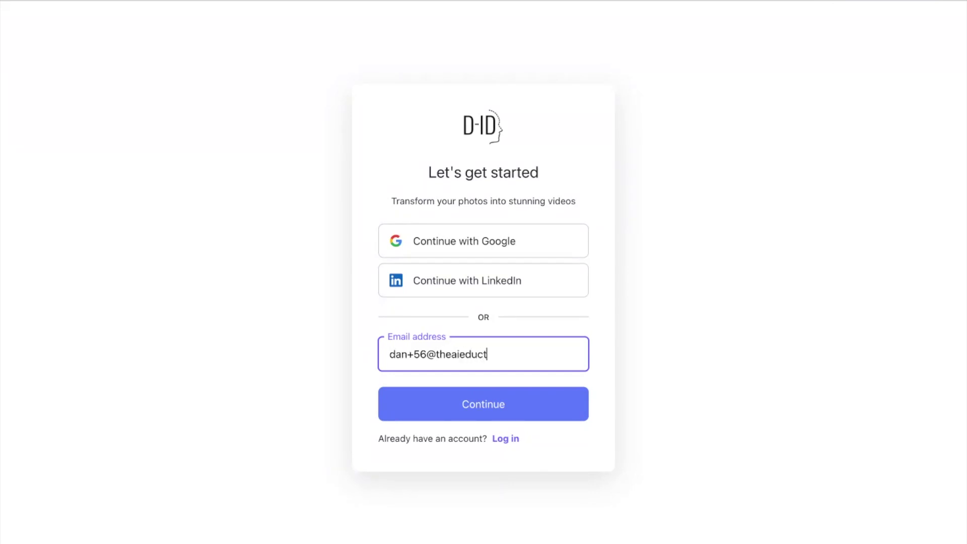
pyautogui.press('Return')
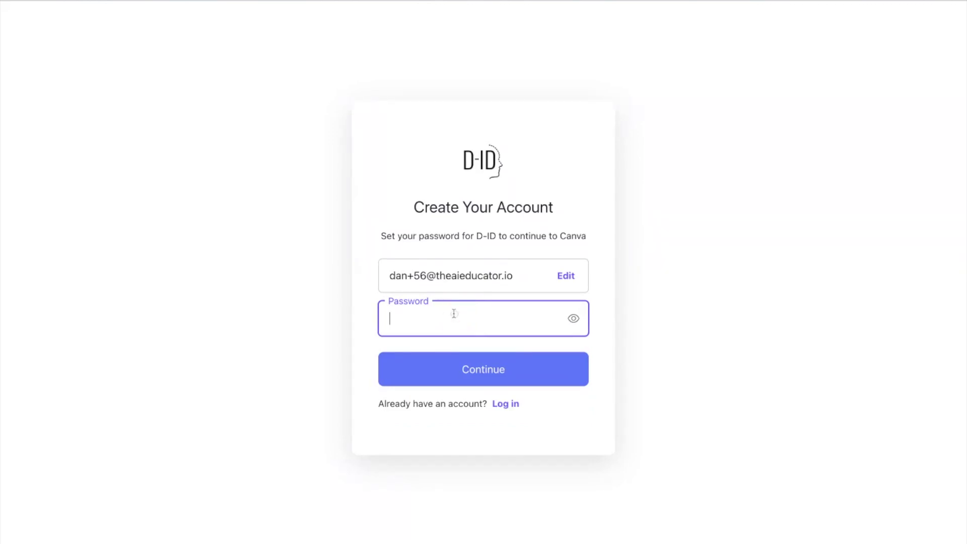
pyautogui.write('T•••••••••')
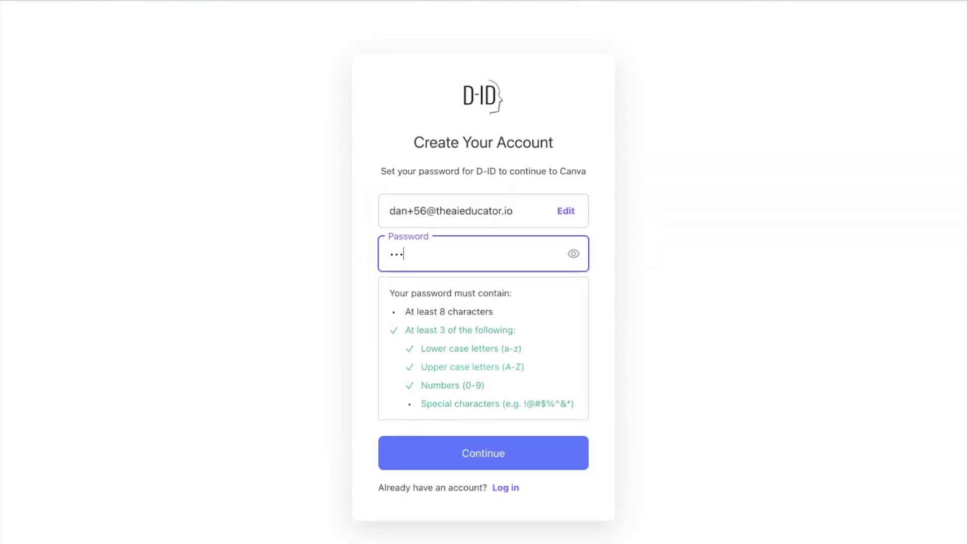
pyautogui.click(472, 452)
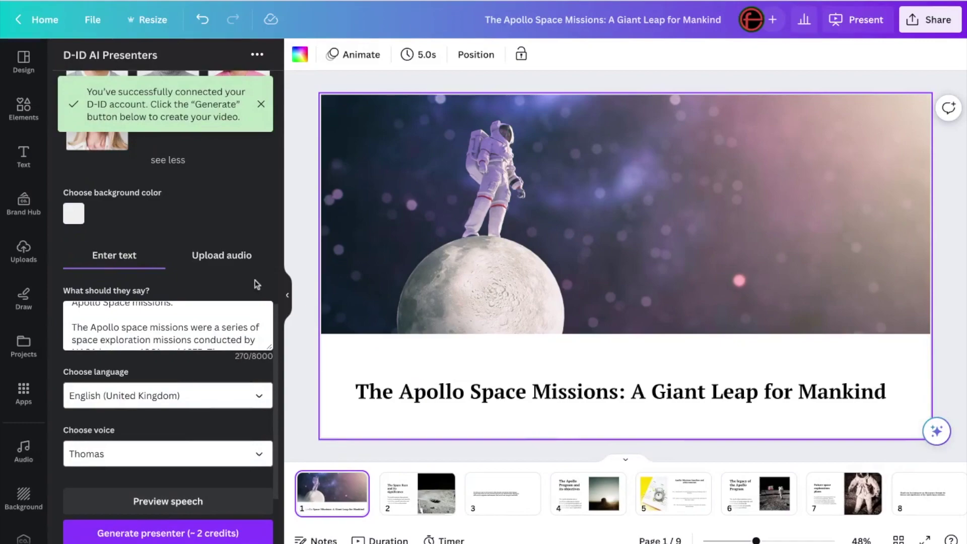
# Step: Generate the 18.5 s presenter video onto the title slide and move it up and right
pyautogui.scroll(-3, 256, 283)
pyautogui.scroll(-1, 169, 302)
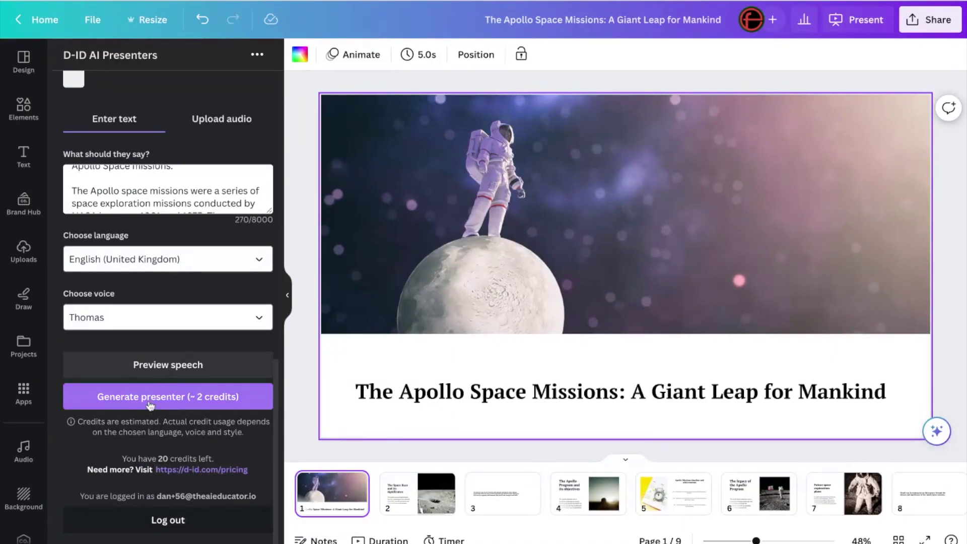
pyautogui.click(246, 400)
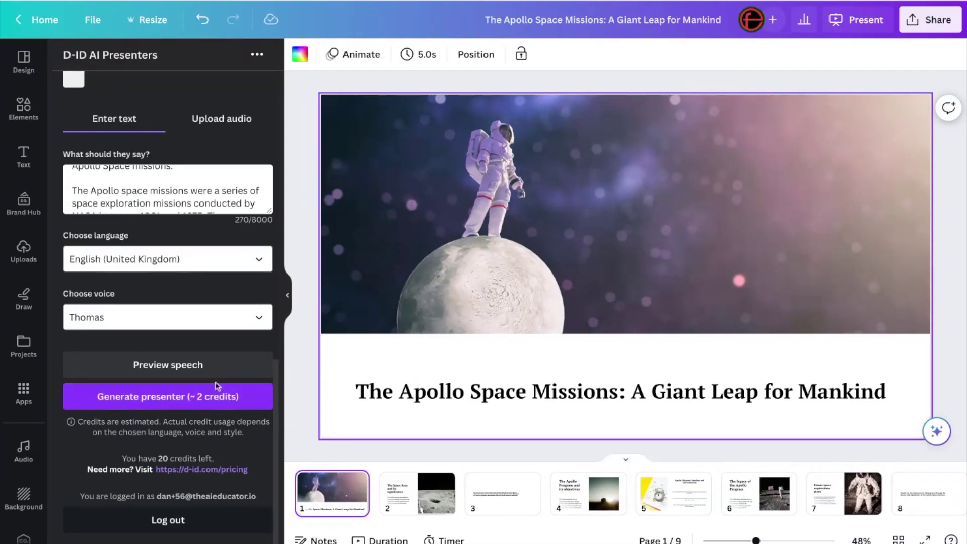
pyautogui.click(162, 404)
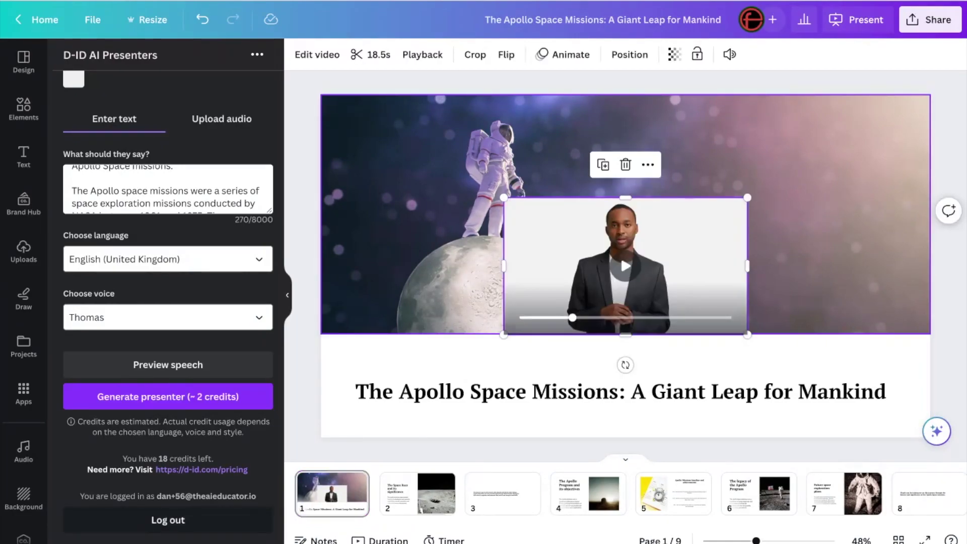
pyautogui.moveTo(625, 220); pyautogui.dragTo(748, 166)
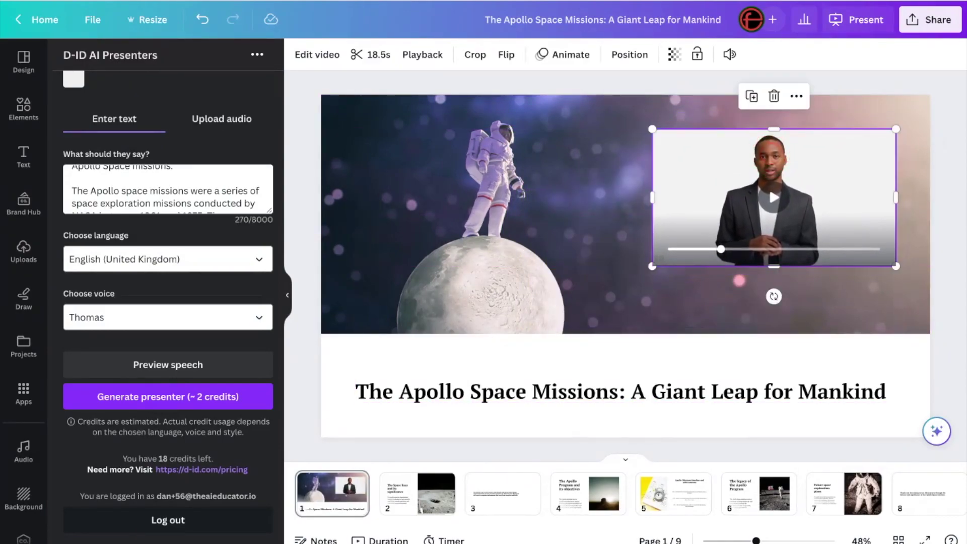
# Step: Enlarge the presenter video to about 1,060 × 596, apply Background Remover, and fine-tune its size
pyautogui.moveTo(652, 266); pyautogui.dragTo(532, 334)
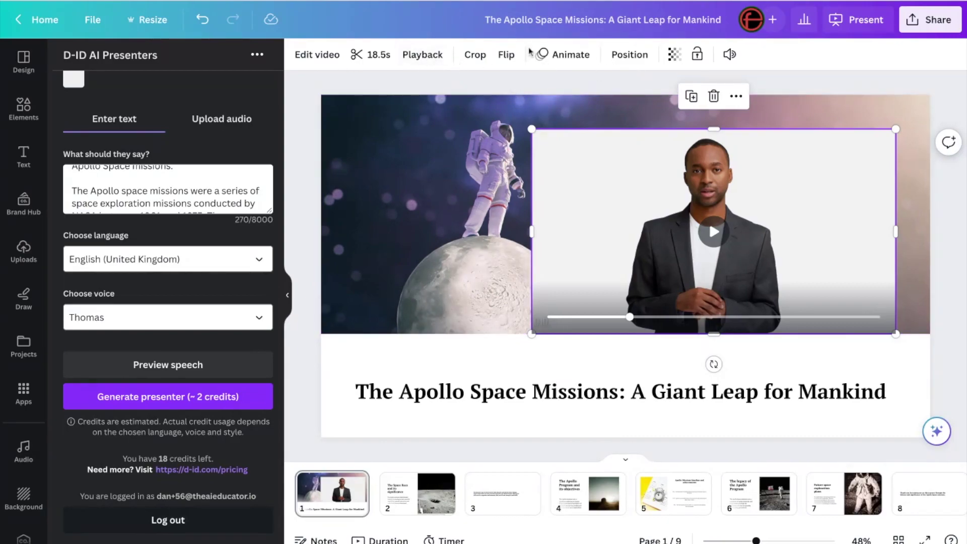
pyautogui.click(308, 55)
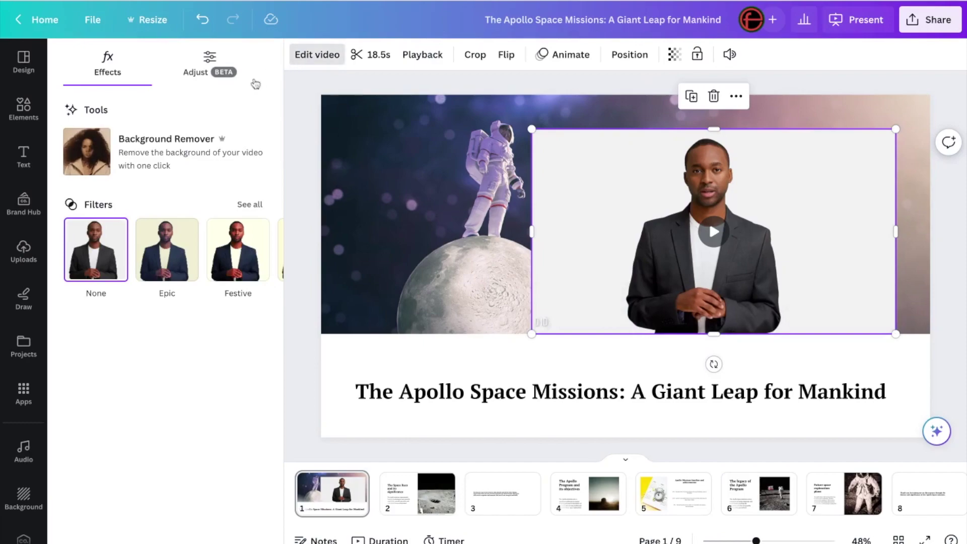
pyautogui.click(145, 150)
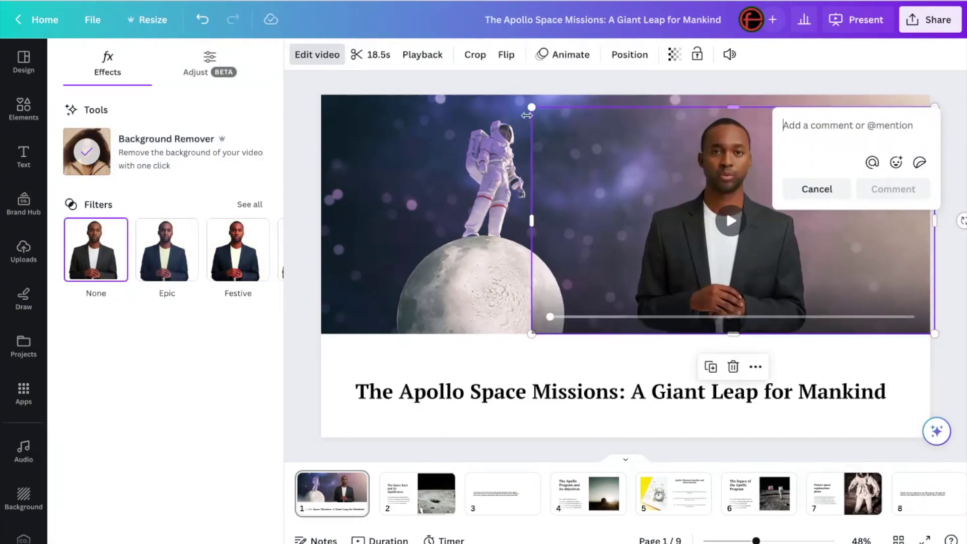
pyautogui.moveTo(531, 105); pyautogui.dragTo(525, 103)
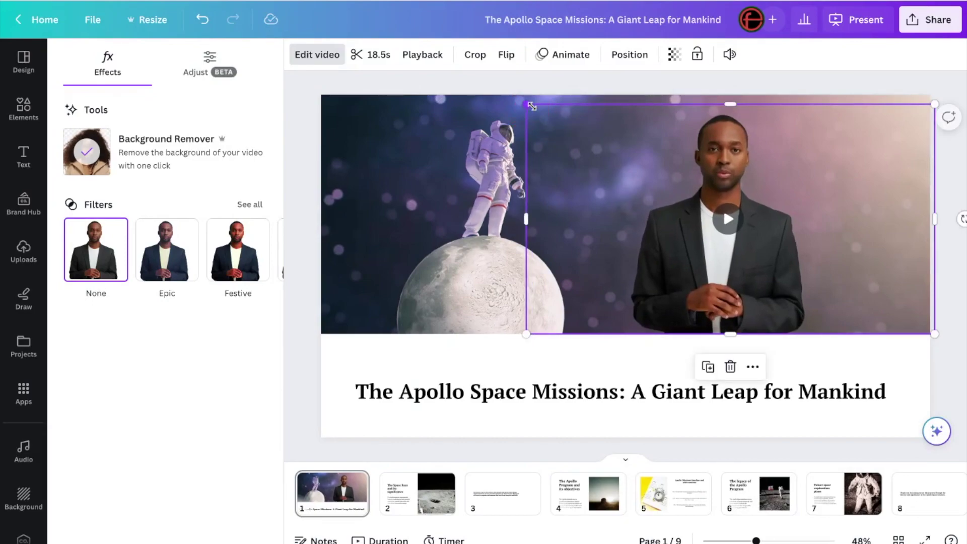
pyautogui.click(953, 199)
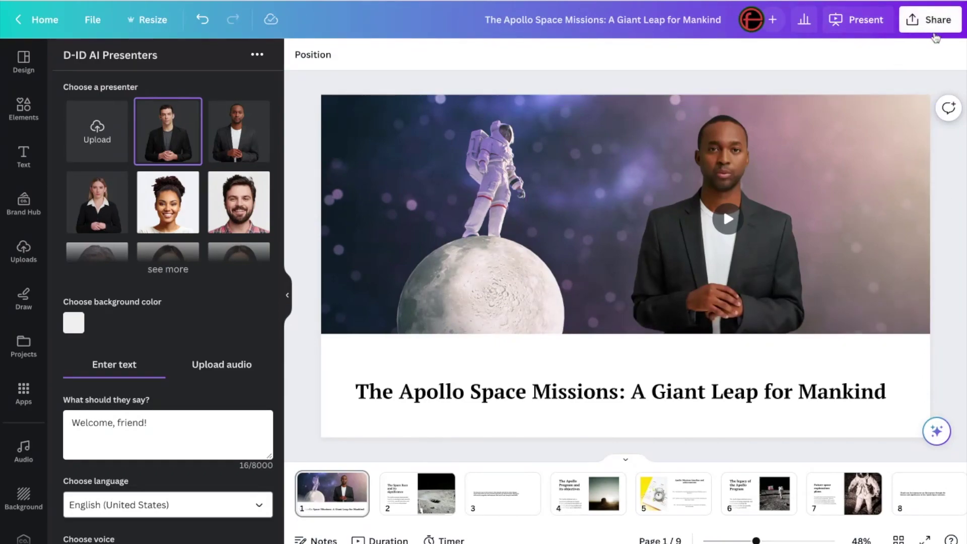
# Step: Create a view-only link for the Apollo deck, copy it, and test it in a new browser tab
pyautogui.click(931, 20)
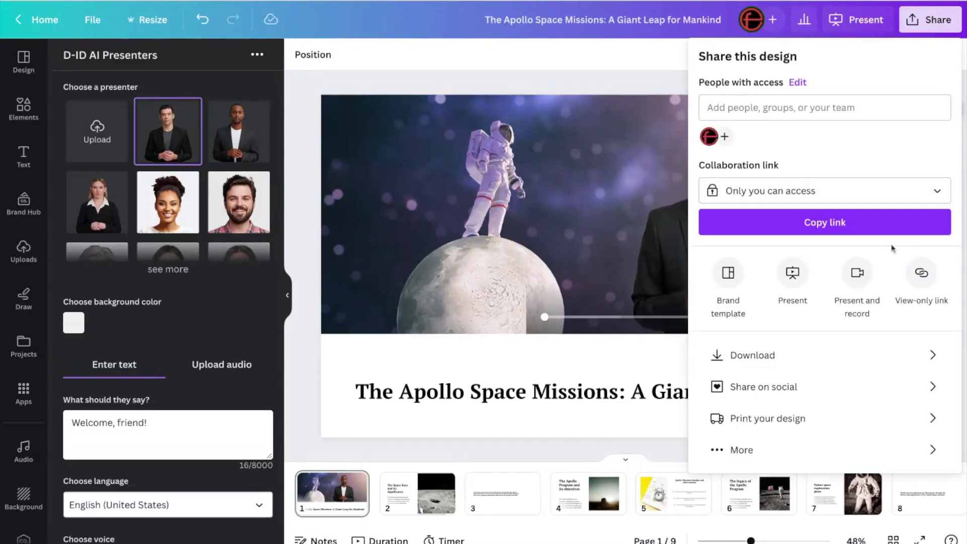
pyautogui.click(921, 276)
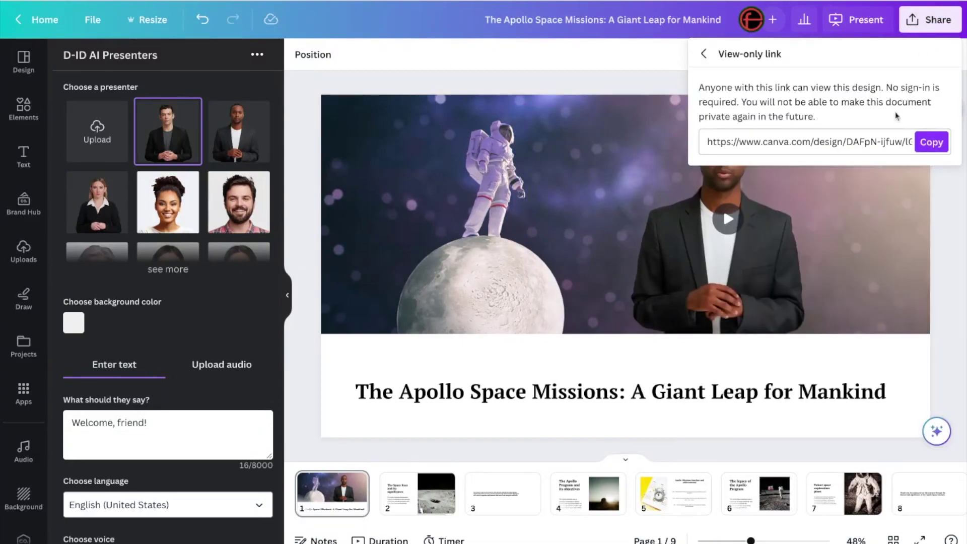
pyautogui.click(931, 143)
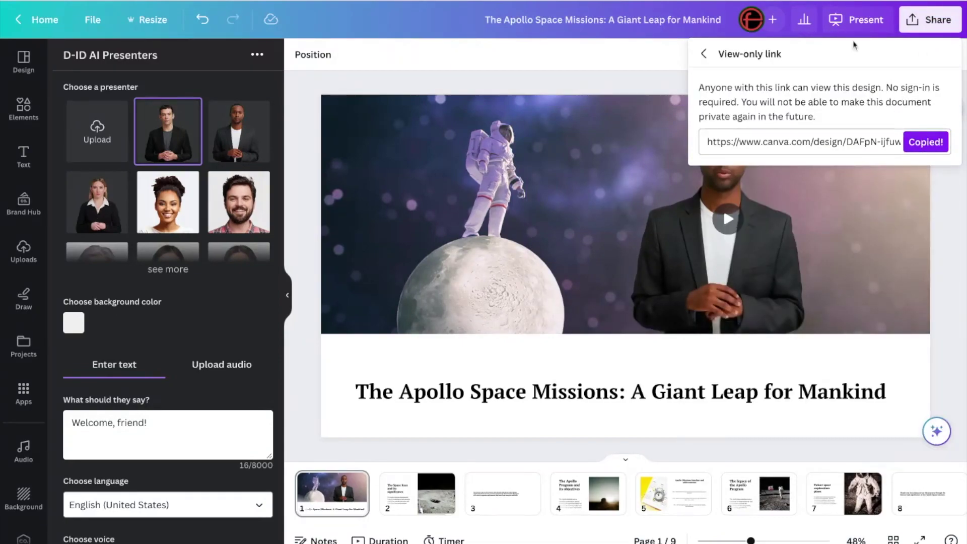
pyautogui.hotkey('ctrl', 't')
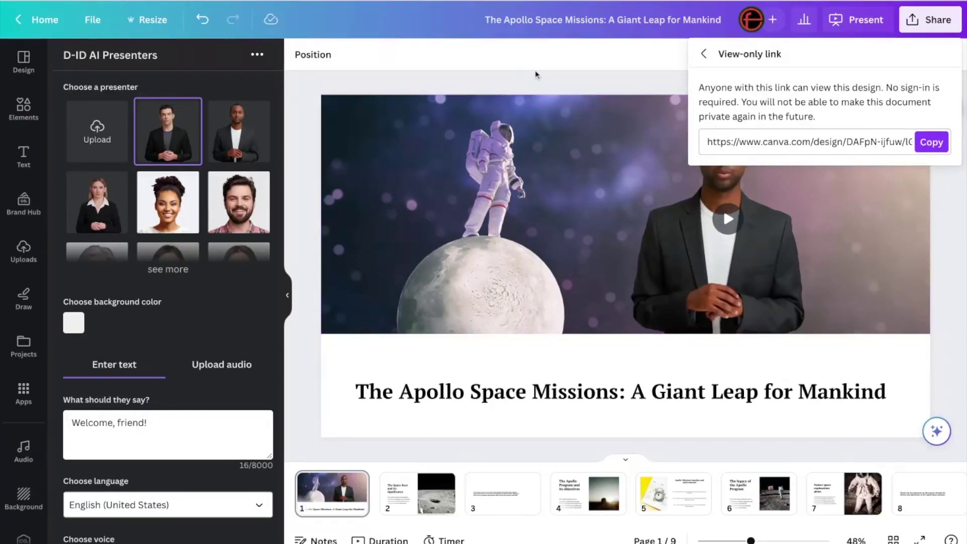
pyautogui.click(536, 74)
# Step: Select the astronaut-and-moon background image on the title slide and open Edit photo
pyautogui.click(537, 166)
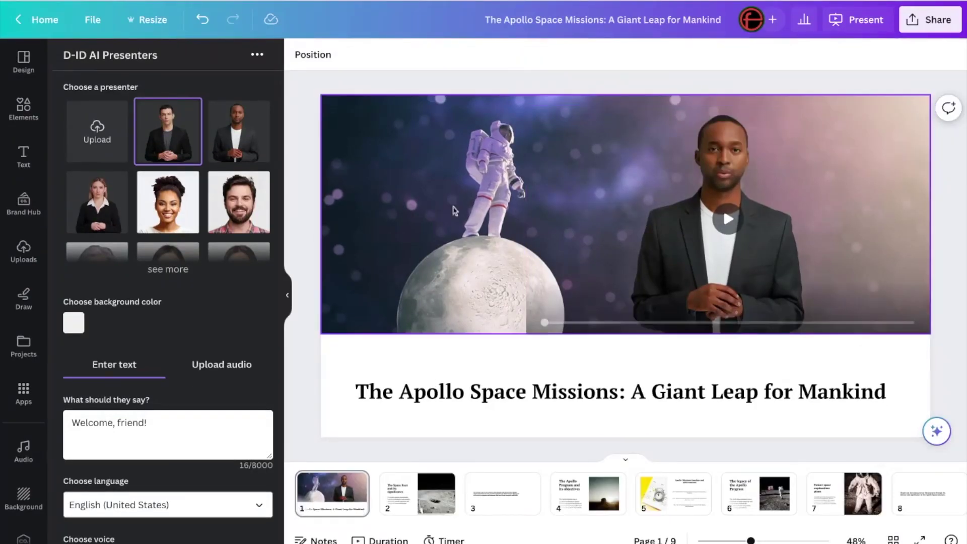
pyautogui.click(436, 200)
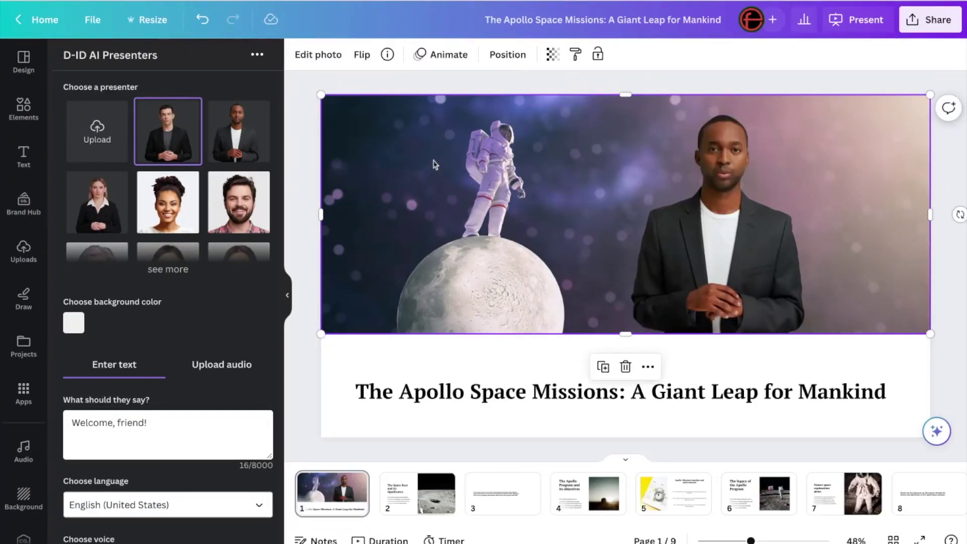
pyautogui.click(318, 54)
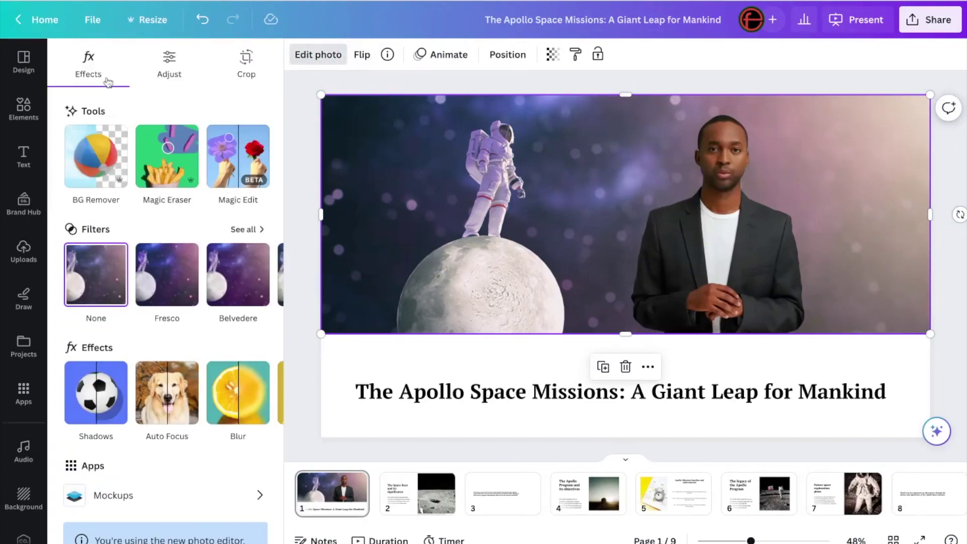